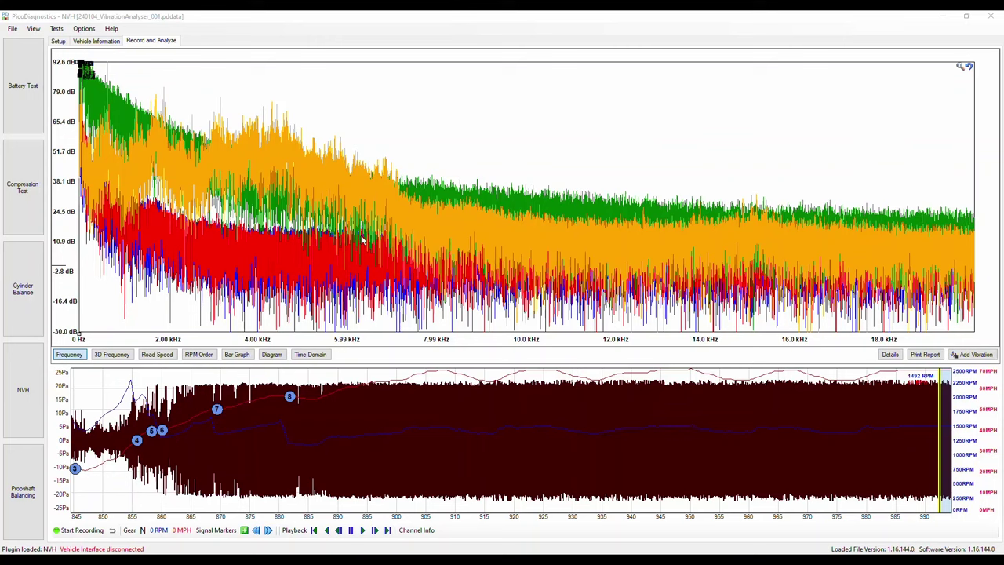
Check the advanced settings without changes, review the sensor setup, then show the RWD vehicle's details
{"action": "left_click", "coordinate": [86, 30]}
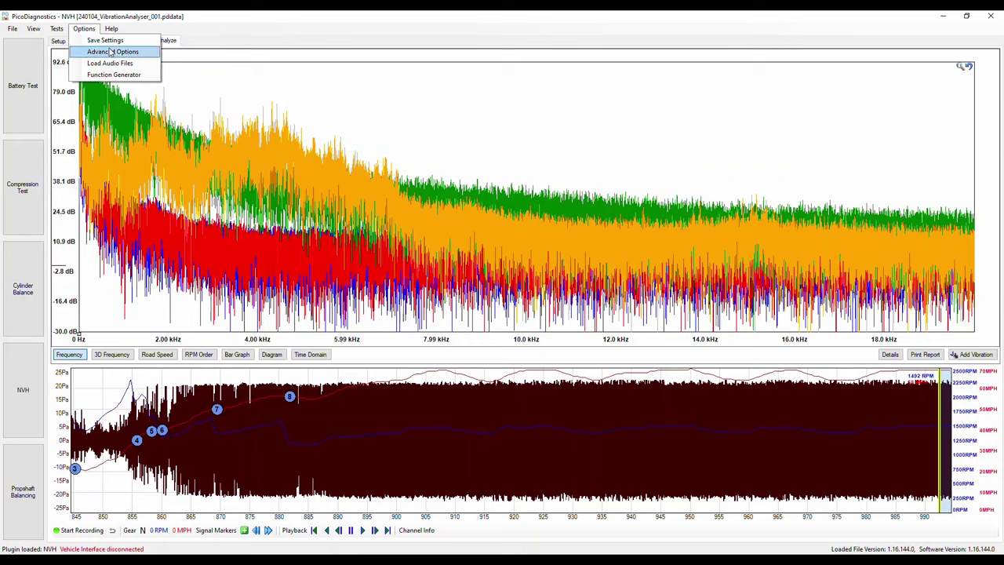
{"action": "left_click", "coordinate": [114, 55]}
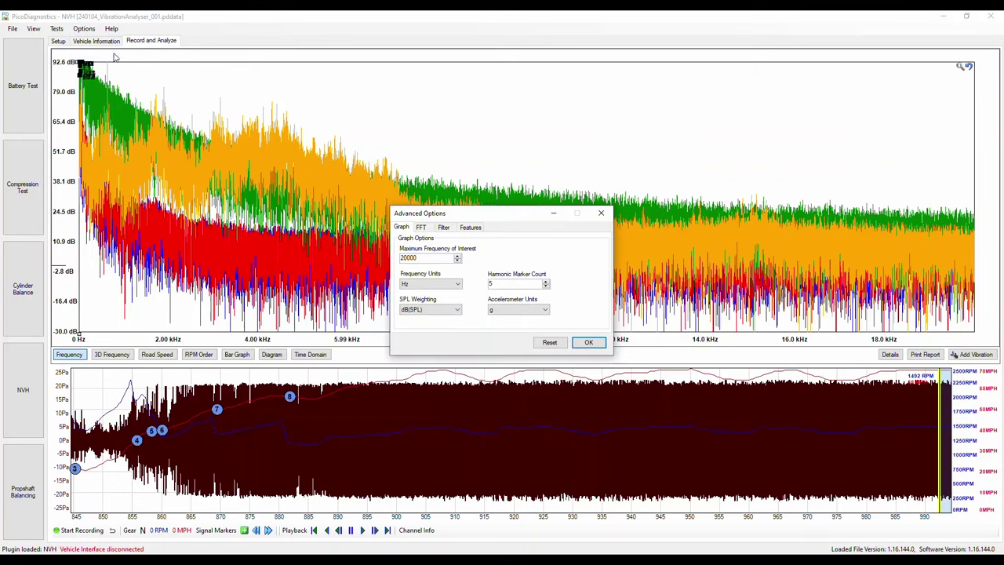
{"action": "left_click", "coordinate": [471, 227]}
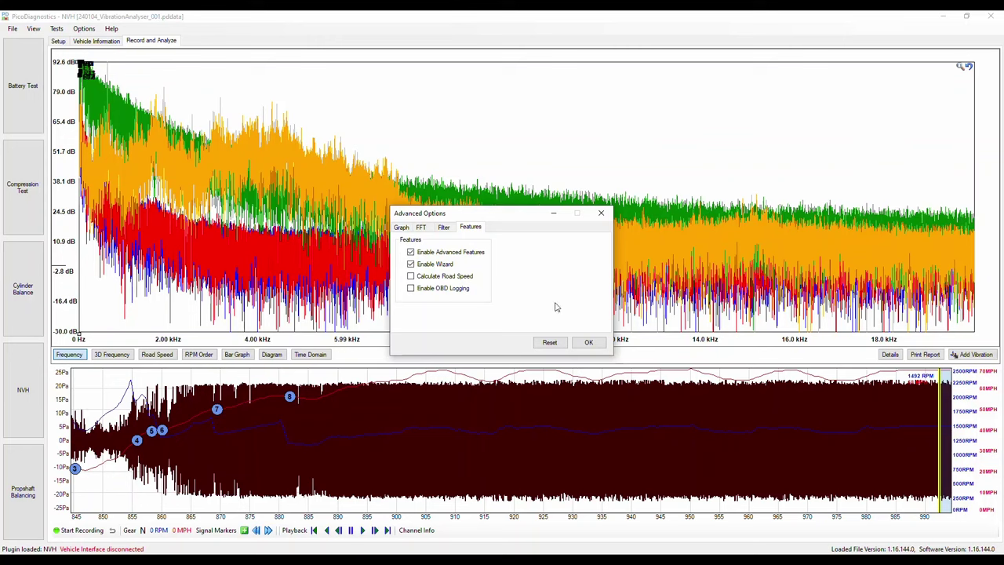
{"action": "left_click", "coordinate": [586, 342]}
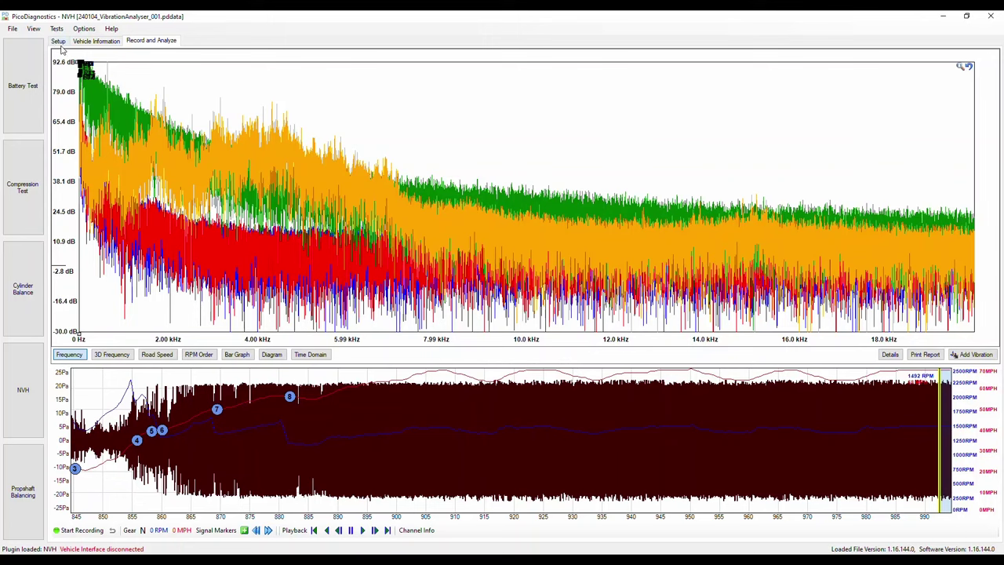
{"action": "left_click", "coordinate": [56, 43]}
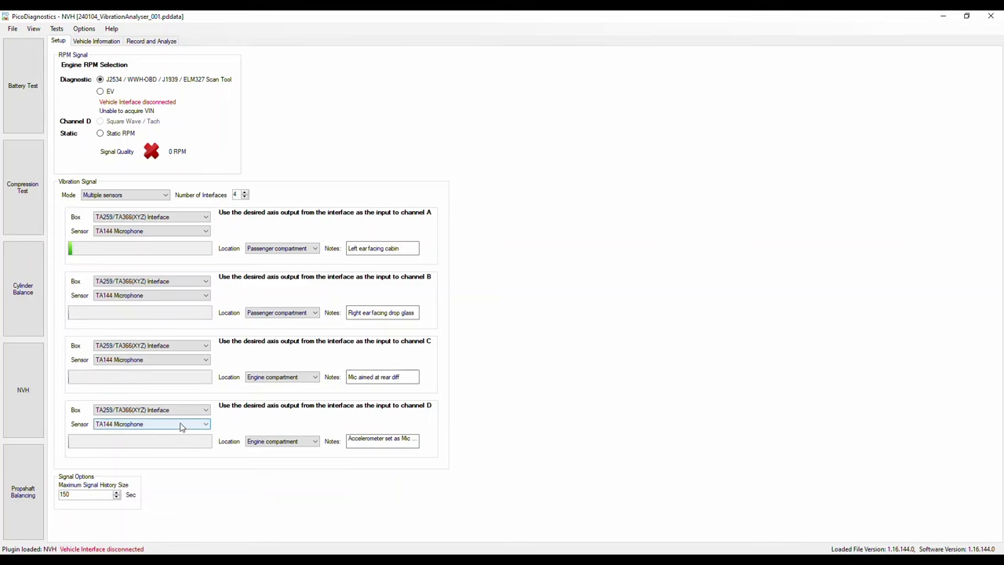
{"action": "left_click", "coordinate": [101, 42]}
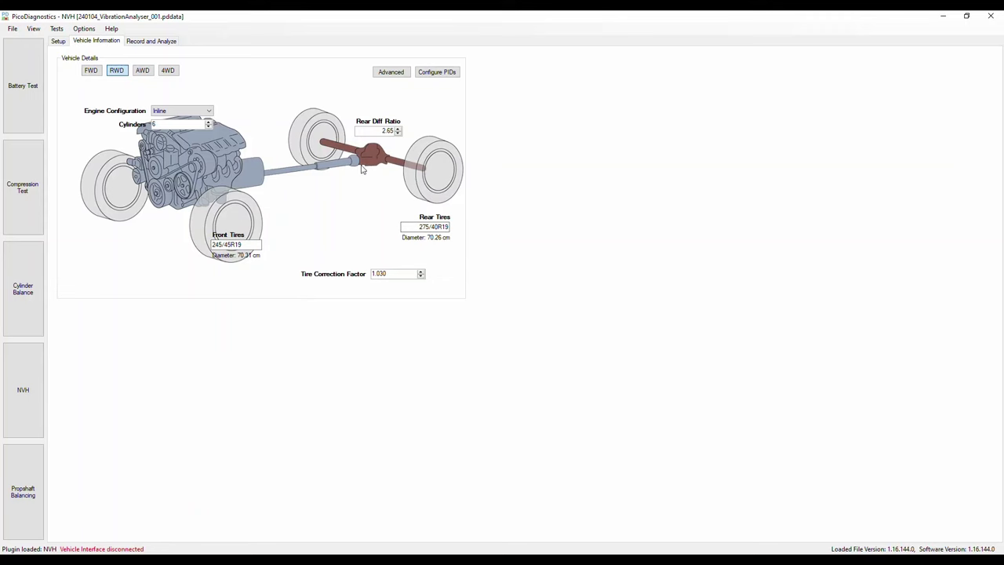
Confirm the 8-speed automatic gear ratios and return to the Record and Analyze spectrum
{"action": "left_click", "coordinate": [389, 72]}
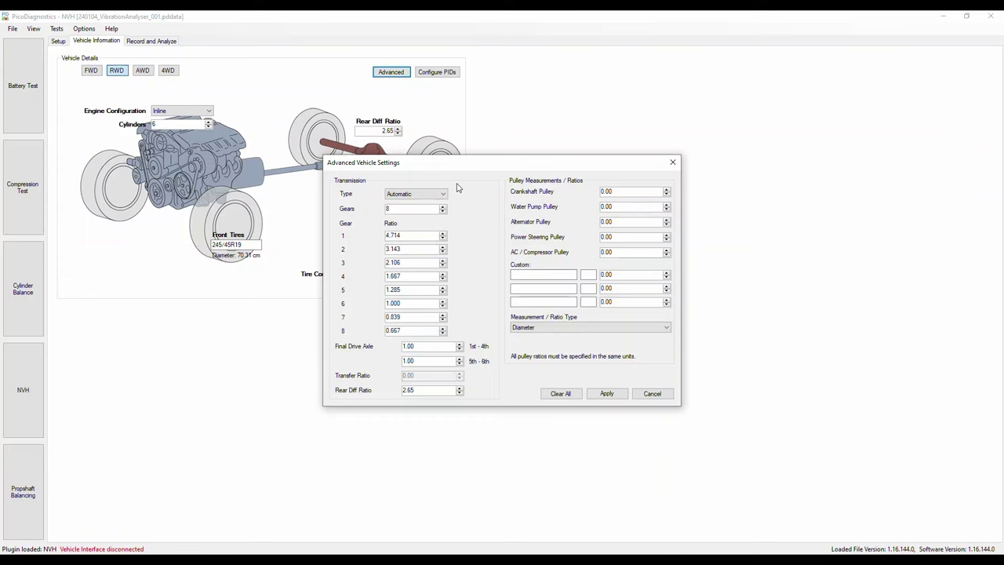
{"action": "left_click", "coordinate": [606, 393]}
{"action": "left_click", "coordinate": [139, 43]}
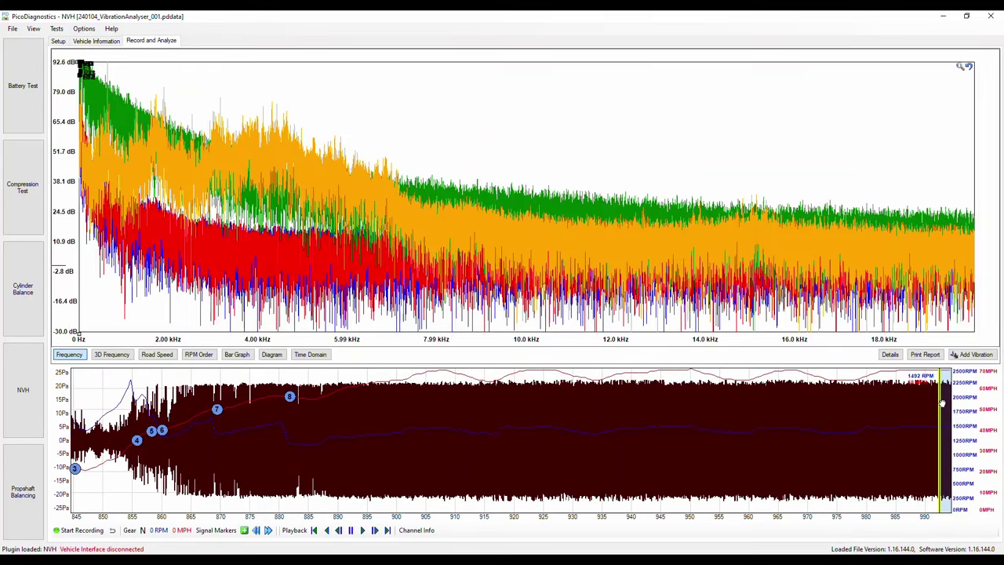
Shift the yellow playback marker a little left, recalculating the spectrum to a 112.5 dB scale
{"action": "left_click_drag", "start_coordinate": [942, 402], "coordinate": [930, 404]}
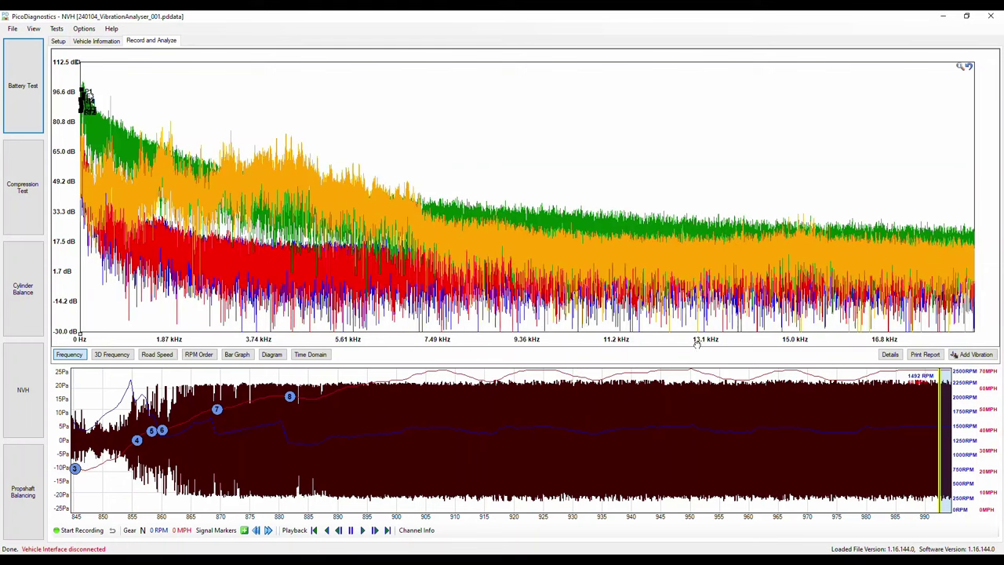
Scroll-zoom the spectrum's frequency axis down from full range to 0–1.8 kHz
{"action": "scroll", "coordinate": [806, 346], "scroll_direction": "up", "scroll_amount": 1}
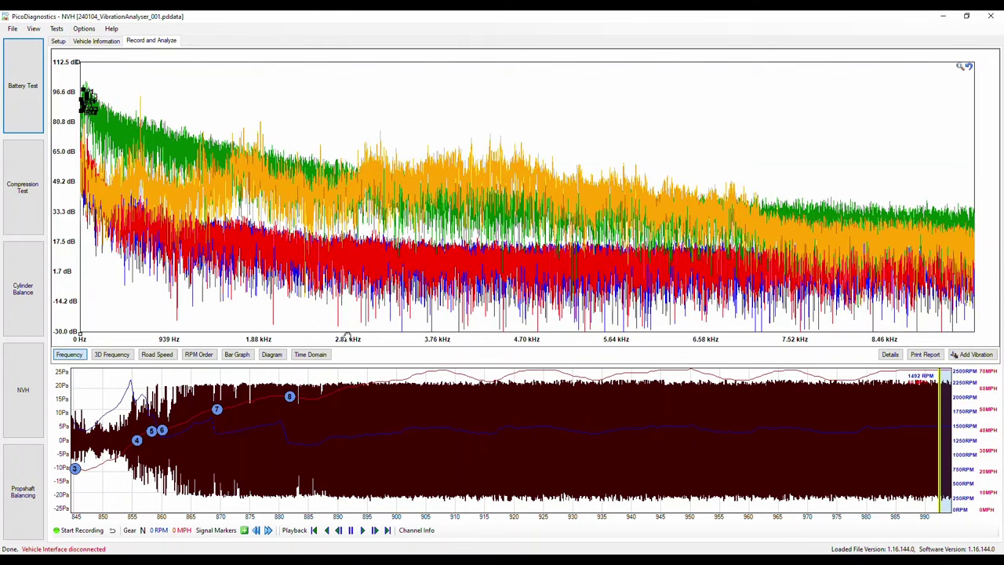
{"action": "scroll", "coordinate": [350, 337], "scroll_direction": "up", "scroll_amount": 2}
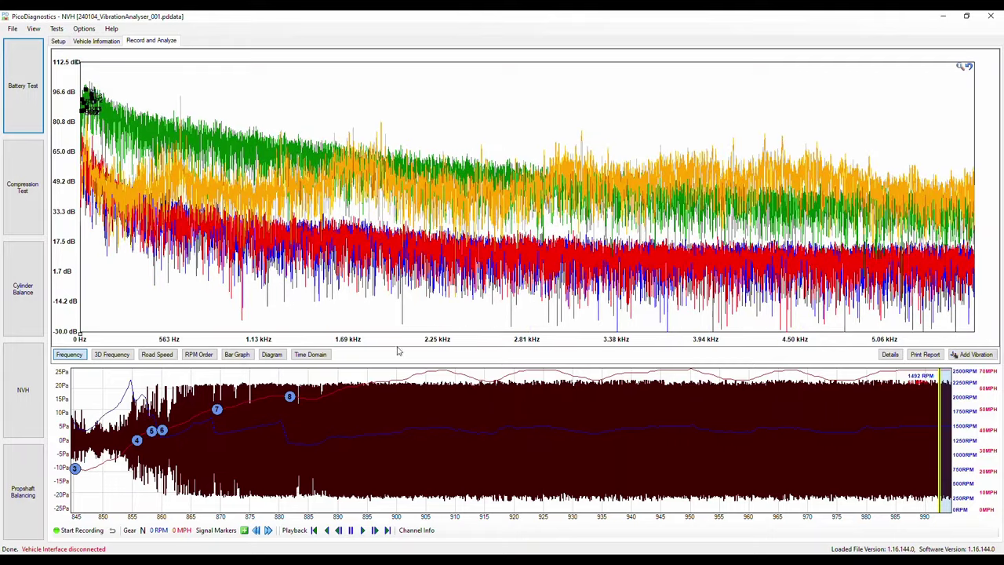
{"action": "scroll", "coordinate": [517, 338], "scroll_direction": "up", "scroll_amount": 1}
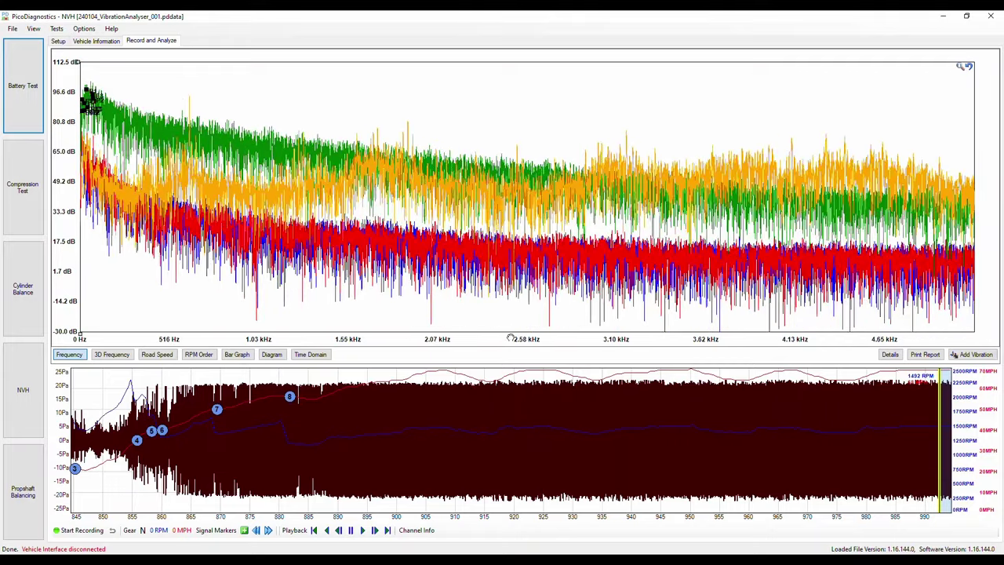
{"action": "scroll", "coordinate": [517, 338], "scroll_direction": "up", "scroll_amount": 1}
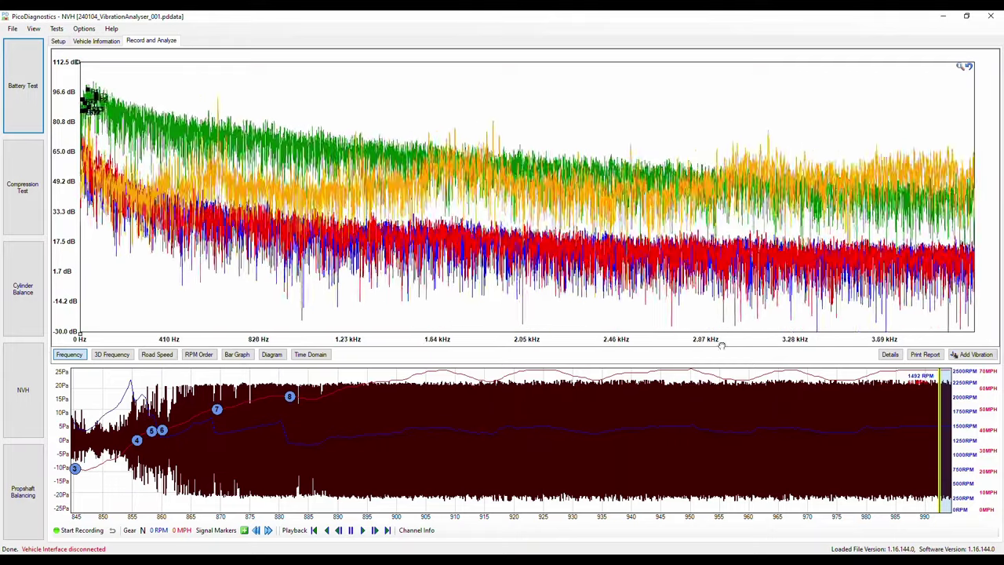
{"action": "scroll", "coordinate": [900, 339], "scroll_direction": "up", "scroll_amount": 1}
{"action": "scroll", "coordinate": [619, 337], "scroll_direction": "up", "scroll_amount": 1}
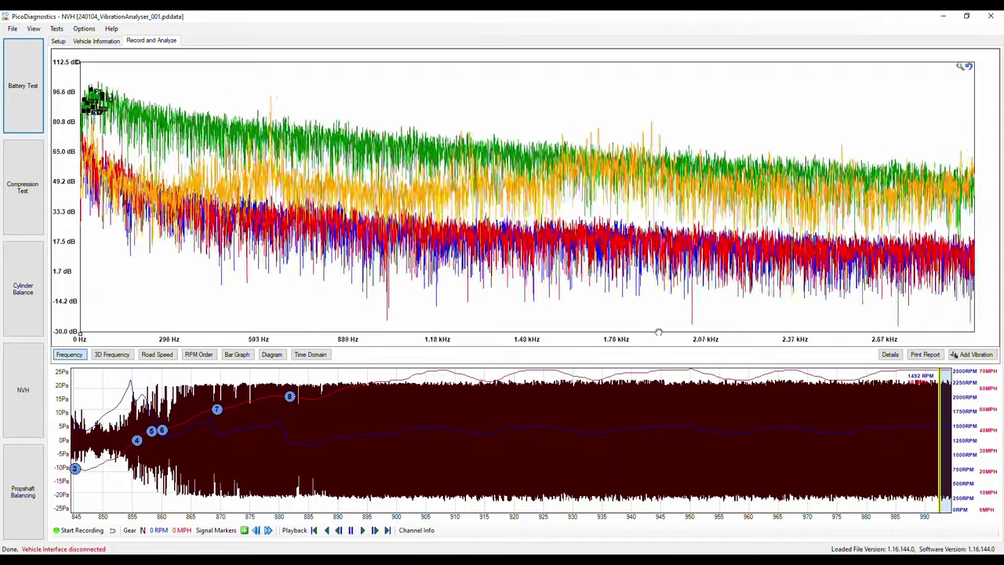
{"action": "scroll", "coordinate": [784, 339], "scroll_direction": "up", "scroll_amount": 1}
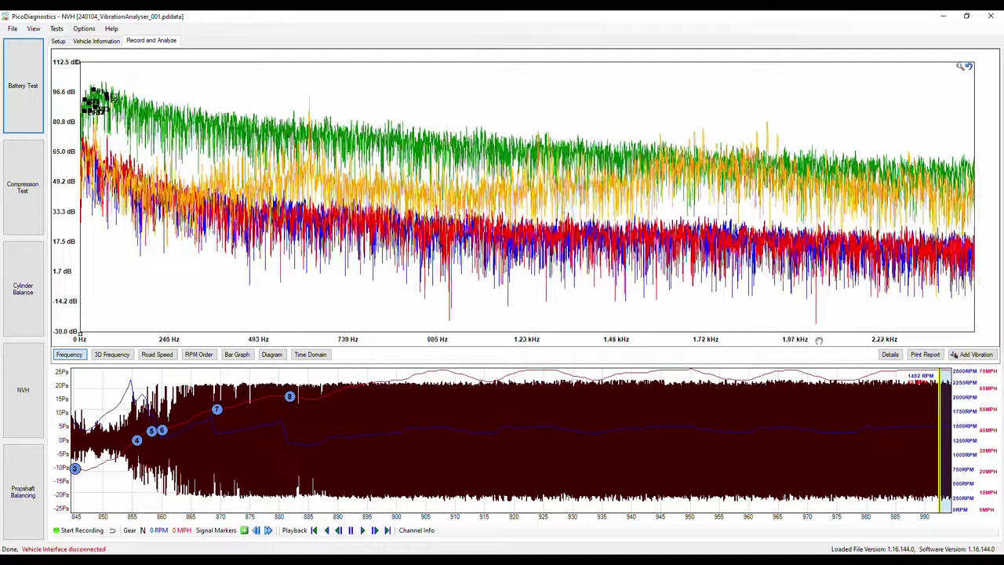
{"action": "scroll", "coordinate": [898, 342], "scroll_direction": "up", "scroll_amount": 1}
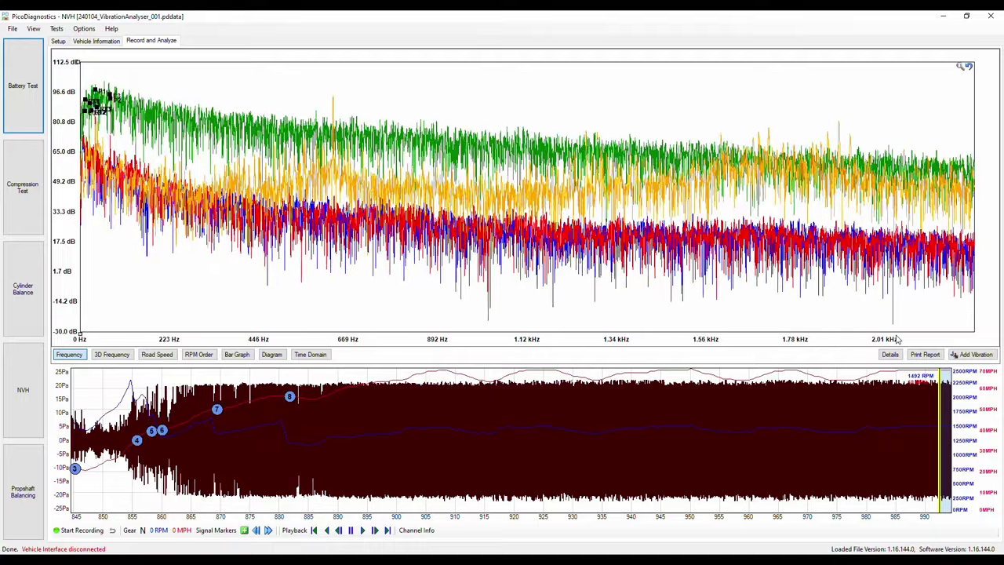
{"action": "scroll", "coordinate": [776, 345], "scroll_direction": "up", "scroll_amount": 1}
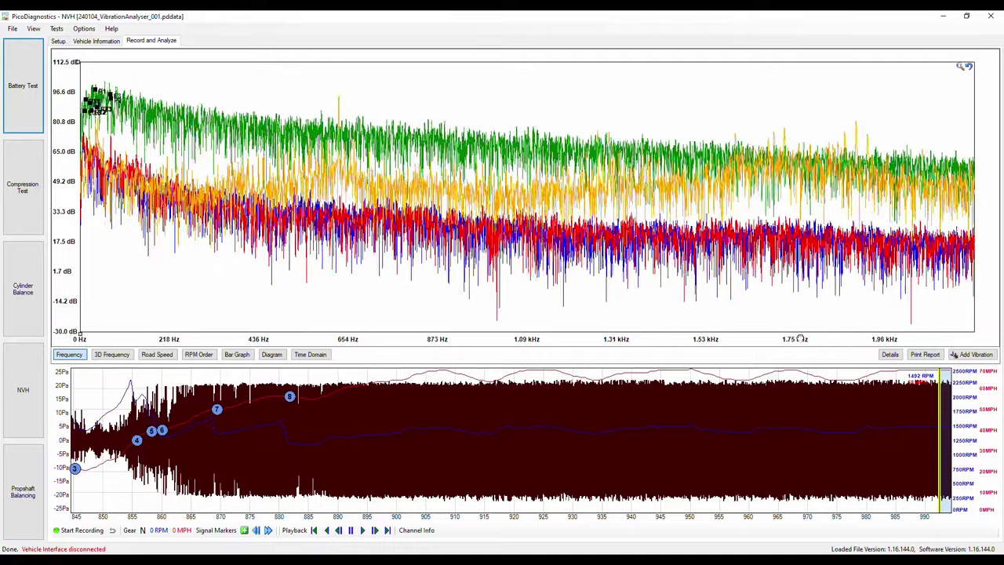
{"action": "scroll", "coordinate": [863, 338], "scroll_direction": "up", "scroll_amount": 1}
{"action": "scroll", "coordinate": [864, 338], "scroll_direction": "up", "scroll_amount": 1}
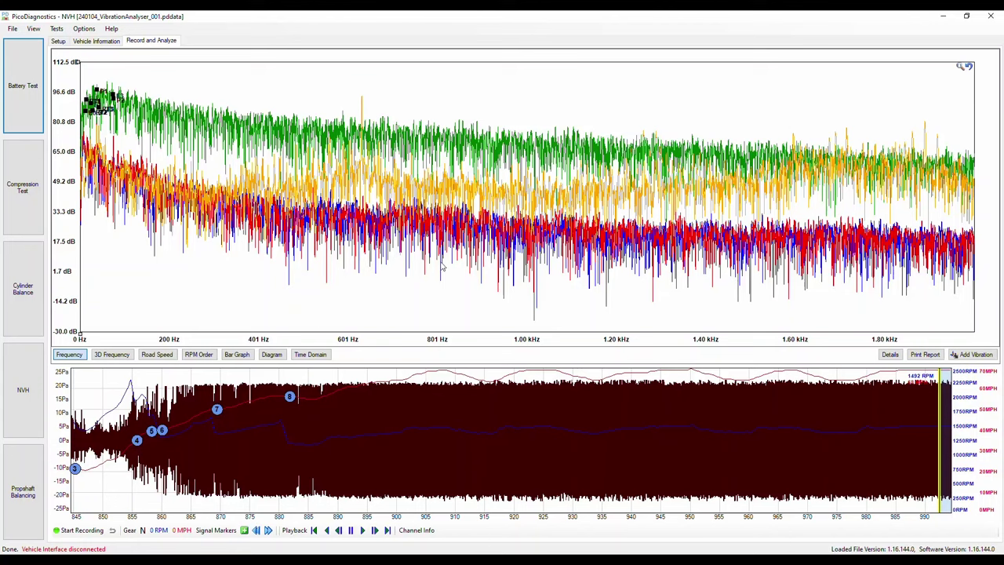
Hide the green channel C and orange channel D traces from the spectrum
{"action": "right_click", "coordinate": [436, 231]}
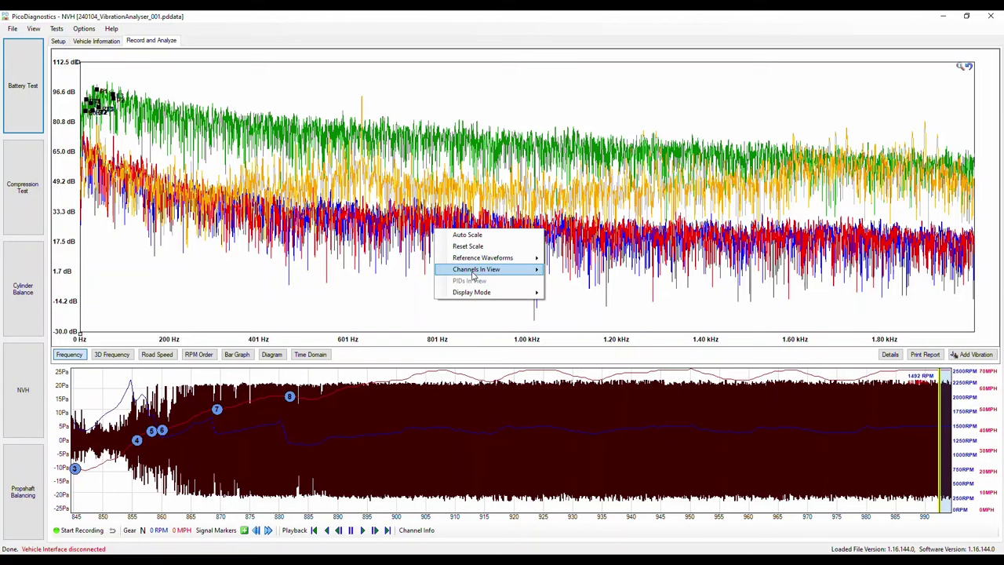
{"action": "mouse_move", "coordinate": [487, 270]}
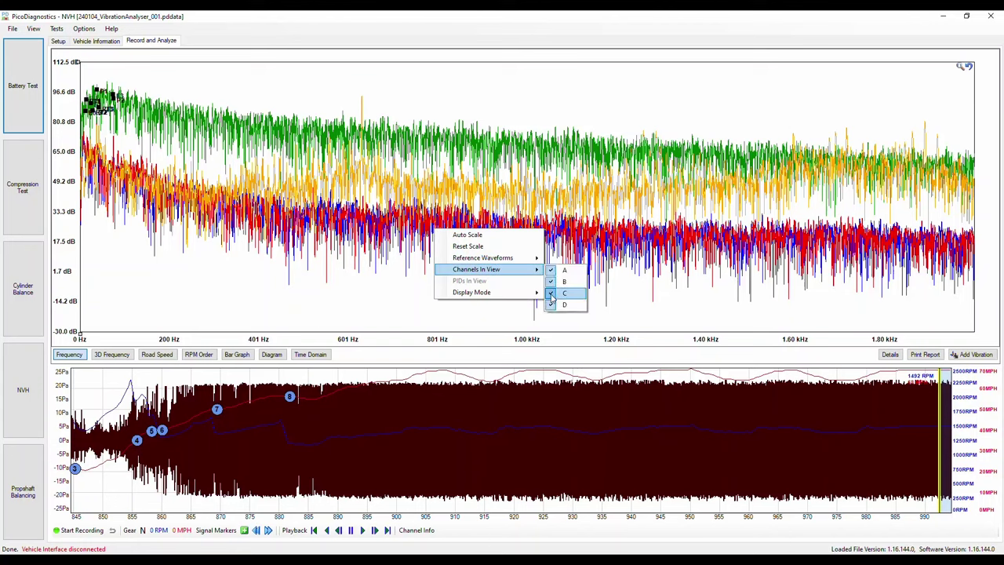
{"action": "left_click", "coordinate": [553, 293]}
{"action": "left_click", "coordinate": [549, 306]}
{"action": "left_click", "coordinate": [375, 304]}
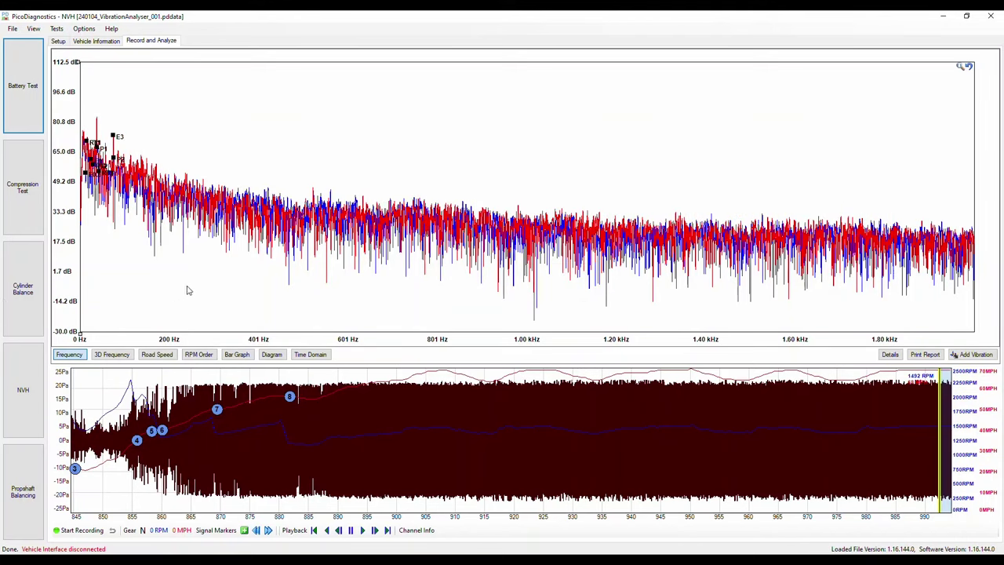
Auto-scale the level axis to fit the red and blue traces, −30 to 88.5 dB
{"action": "right_click", "coordinate": [193, 231]}
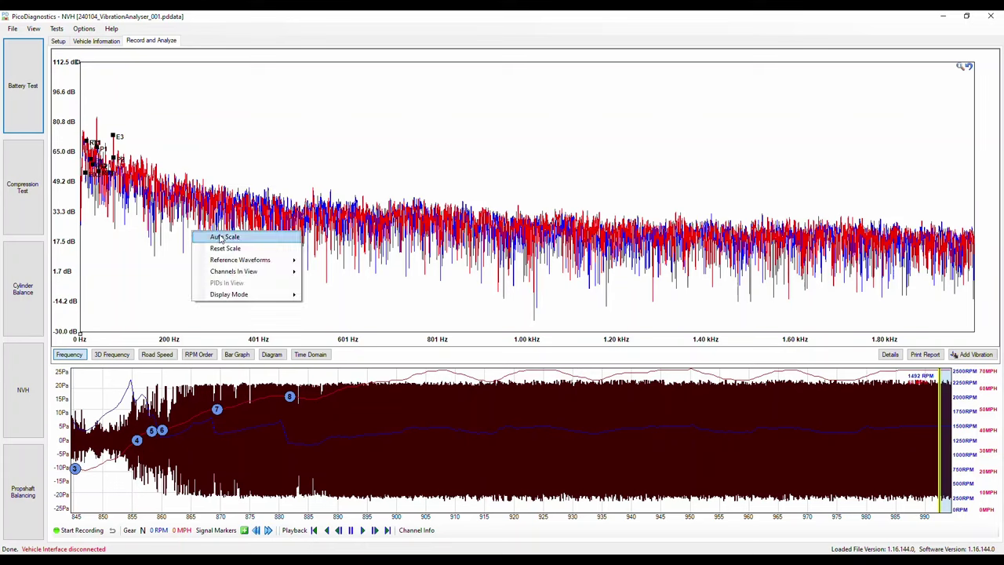
{"action": "left_click", "coordinate": [220, 238]}
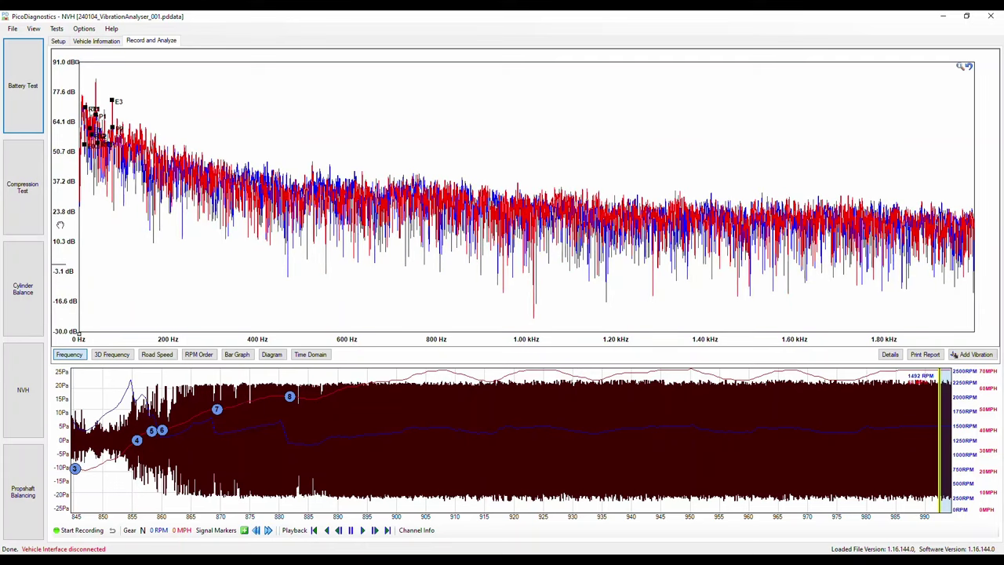
{"action": "scroll", "coordinate": [61, 222], "scroll_direction": "up", "scroll_amount": 1}
{"action": "scroll", "coordinate": [61, 221], "scroll_direction": "down", "scroll_amount": 1}
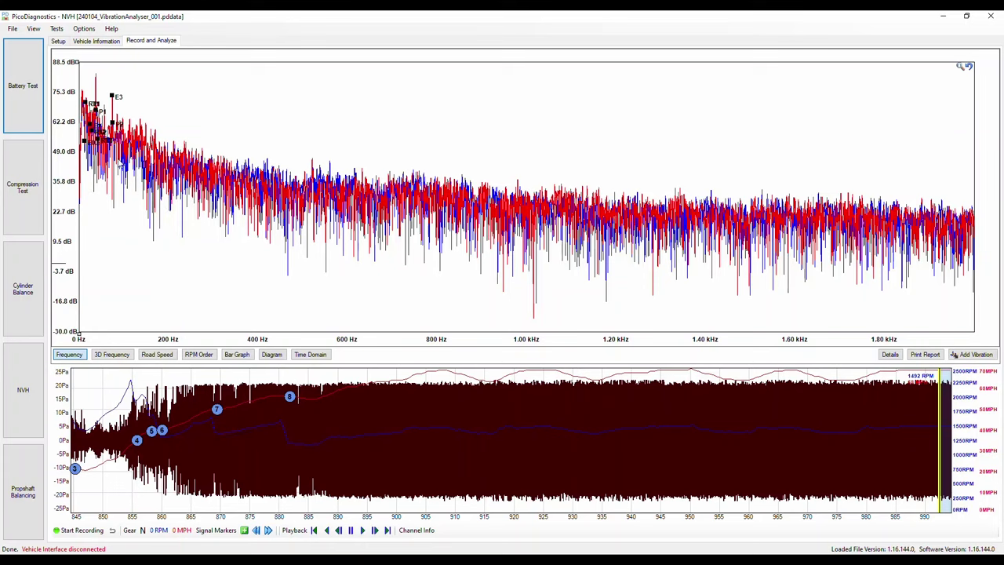
In the vibration order list, remove the top 3 order and front tyre orders 1–4
{"action": "left_click", "coordinate": [979, 357]}
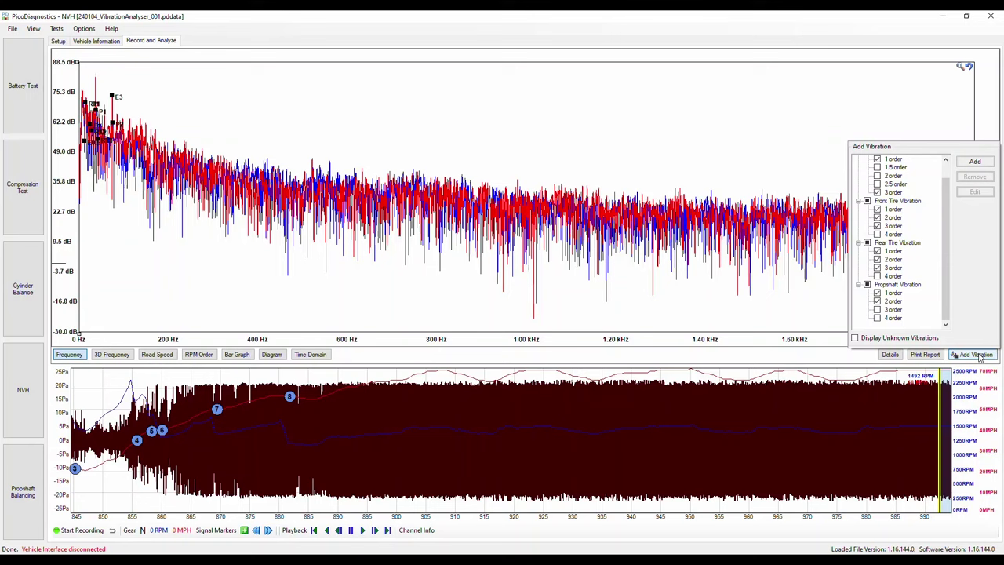
{"action": "left_click", "coordinate": [877, 192]}
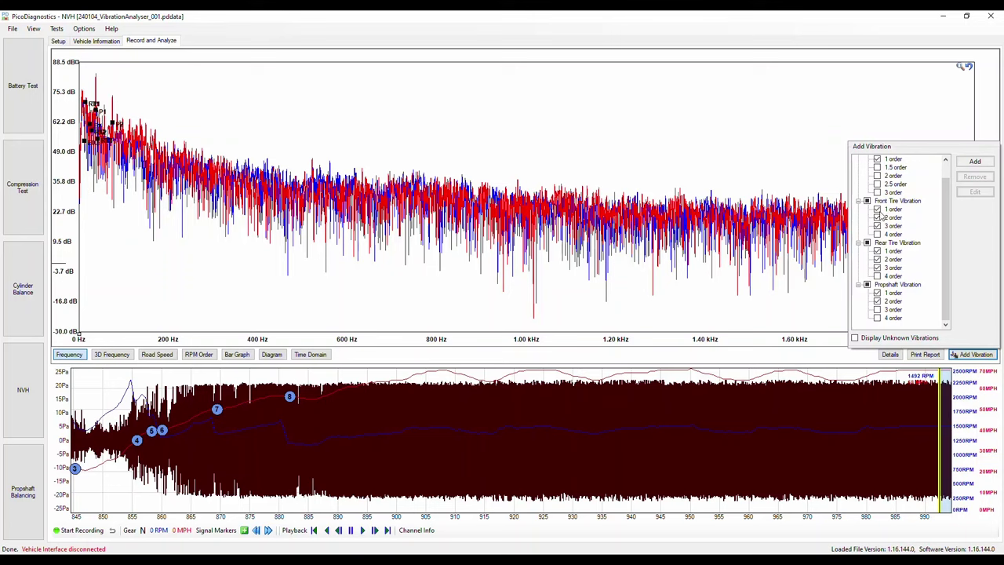
{"action": "left_click", "coordinate": [876, 158]}
{"action": "left_click", "coordinate": [877, 159]}
{"action": "left_click", "coordinate": [876, 209]}
{"action": "left_click", "coordinate": [876, 218]}
{"action": "left_click", "coordinate": [876, 226]}
{"action": "left_click", "coordinate": [877, 234]}
Remove the rear tyre 2 and 3 orders and propshaft 2 order, then close the list
{"action": "left_click", "coordinate": [881, 243]}
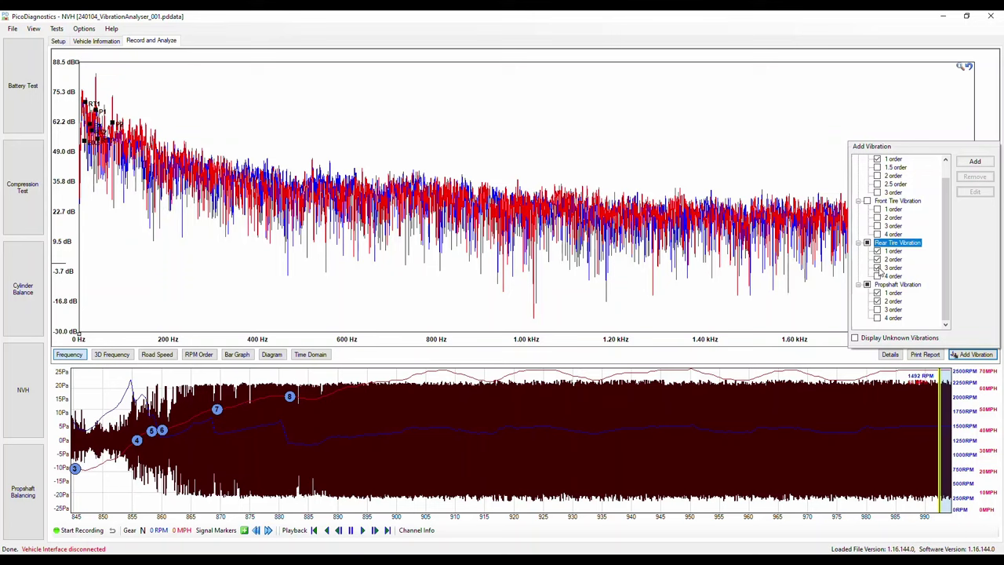
{"action": "left_click", "coordinate": [877, 267]}
{"action": "left_click", "coordinate": [878, 259]}
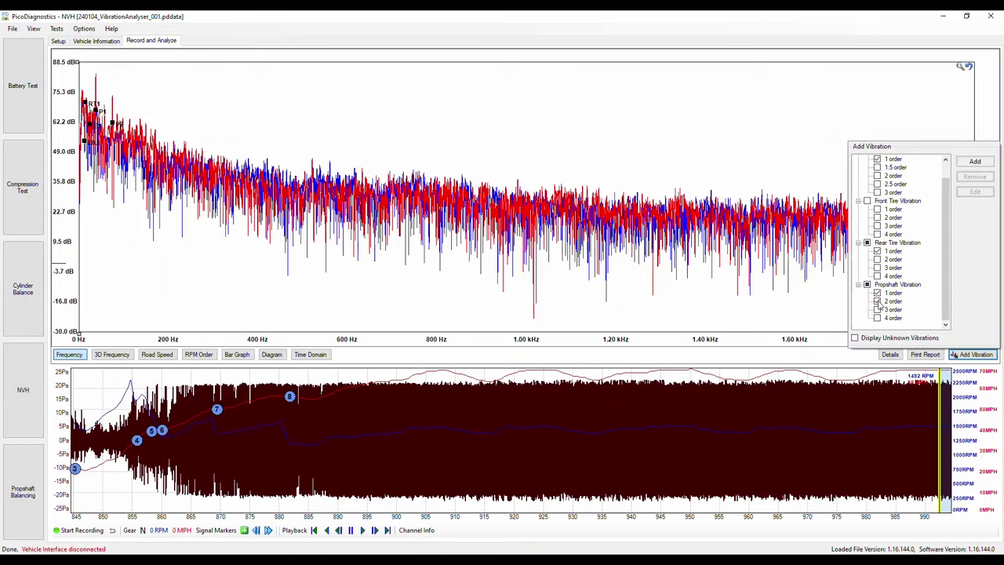
{"action": "left_click", "coordinate": [877, 301]}
{"action": "left_click", "coordinate": [762, 300]}
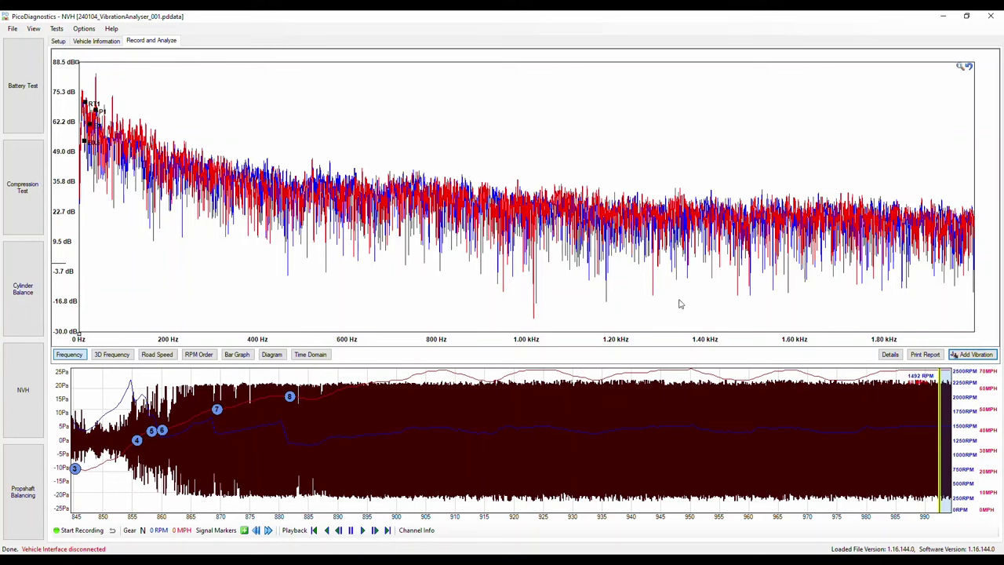
Open the Function Generator from the settings menu and move it over the chart
{"action": "mouse_move", "coordinate": [670, 298]}
{"action": "mouse_move", "coordinate": [686, 270]}
{"action": "left_click", "coordinate": [88, 31]}
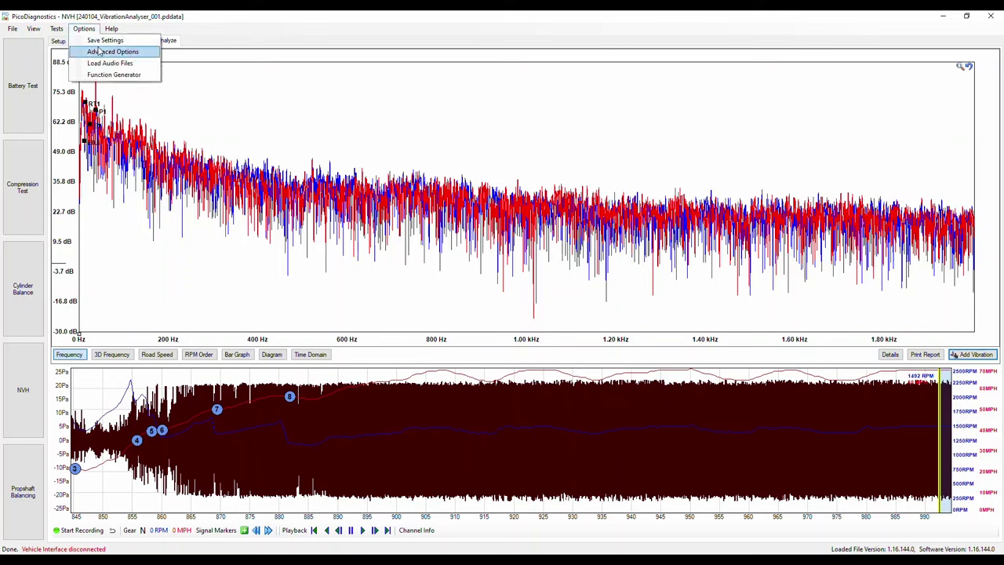
{"action": "left_click", "coordinate": [110, 75]}
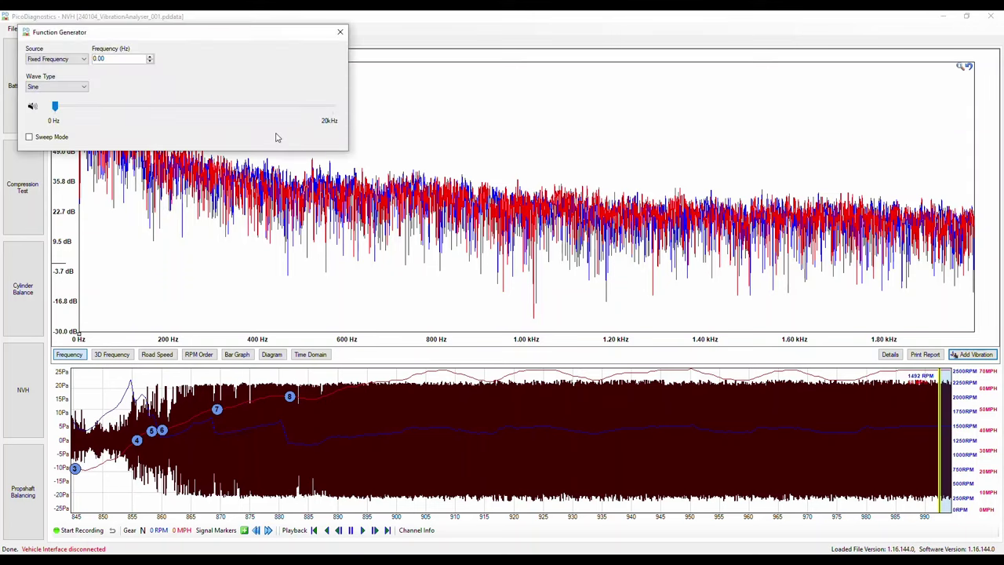
{"action": "left_click_drag", "start_coordinate": [201, 40], "coordinate": [610, 198]}
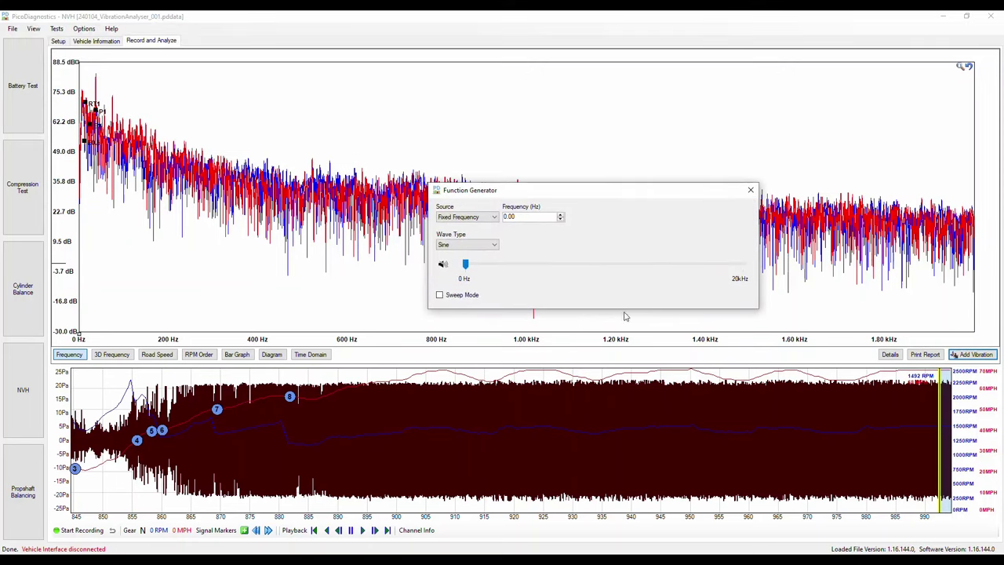
Set the tone frequency to 2000 Hz and close the generator
{"action": "double_click", "coordinate": [532, 217]}
{"action": "type", "text": "20"}
{"action": "left_click", "coordinate": [442, 266]}
{"action": "left_click", "coordinate": [750, 190]}
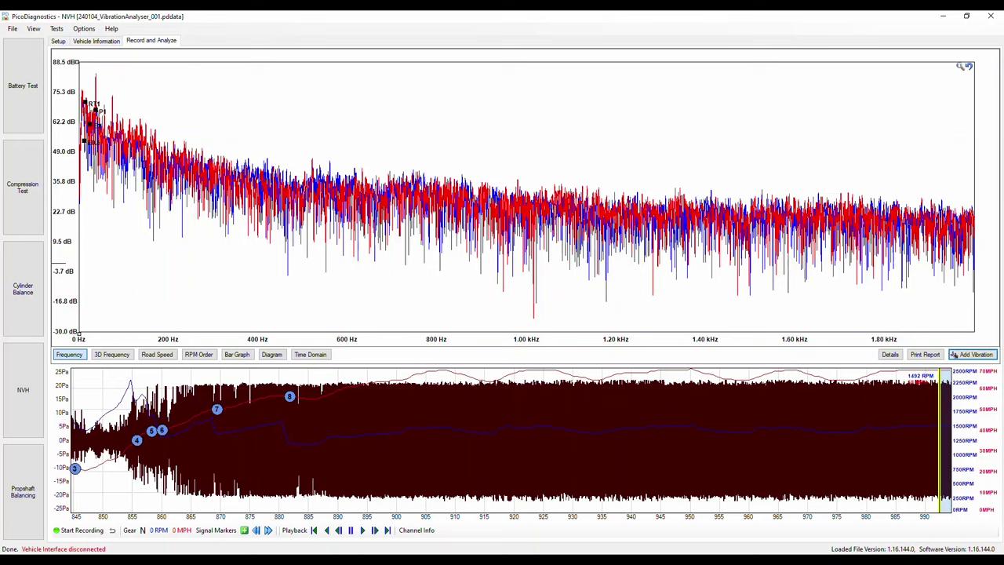
Place harmonic markers at 493 Hz multiples, then rescale the dB axis to −30 to 88.0 dB
{"action": "left_click", "coordinate": [954, 354]}
{"action": "right_click", "coordinate": [405, 257]}
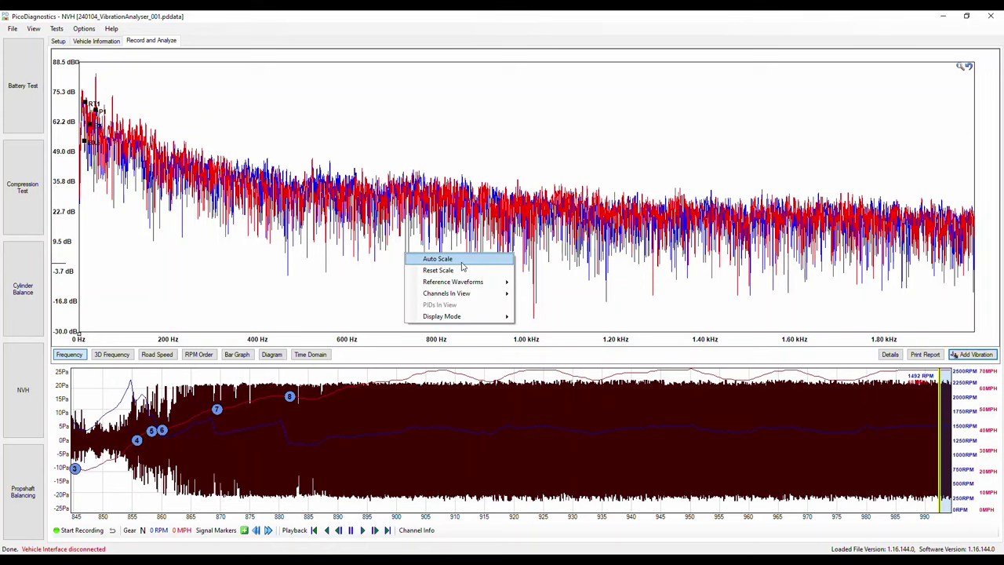
{"action": "left_click", "coordinate": [298, 291]}
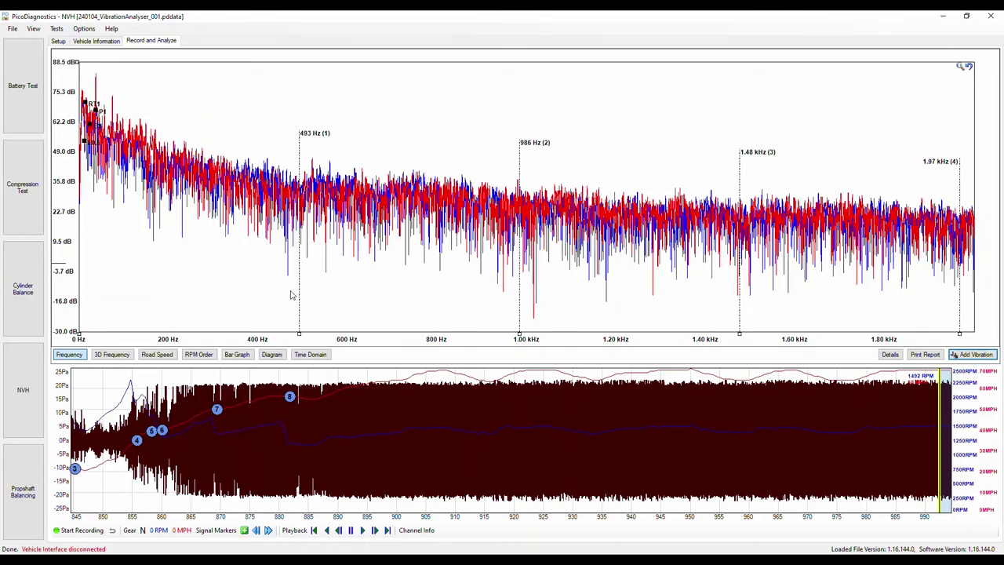
{"action": "mouse_move", "coordinate": [57, 221]}
{"action": "left_mouse_down"}
{"action": "mouse_move", "coordinate": [61, 252]}
{"action": "mouse_move", "coordinate": [69, 187]}
{"action": "mouse_move", "coordinate": [70, 201]}
{"action": "left_mouse_up"}
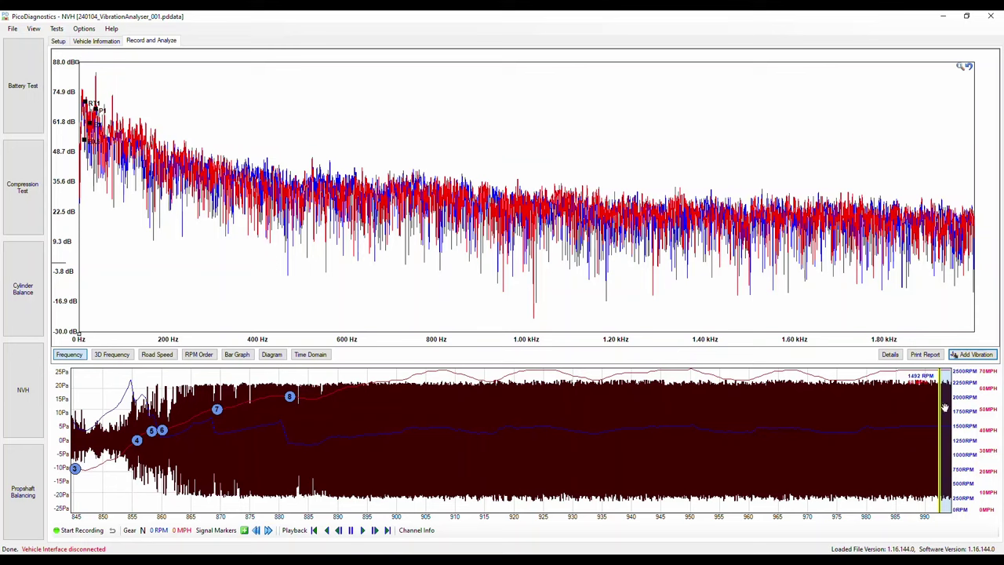
Drag the yellow timeline cursor left and fine-tune it to about 974
{"action": "left_click_drag", "start_coordinate": [944, 407], "coordinate": [789, 409]}
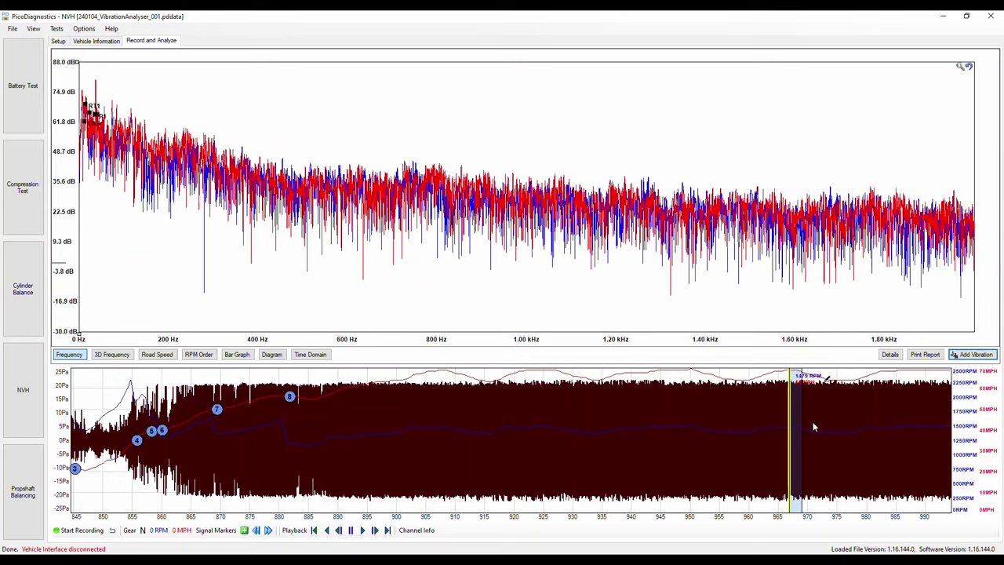
{"action": "left_click_drag", "start_coordinate": [799, 415], "coordinate": [824, 389]}
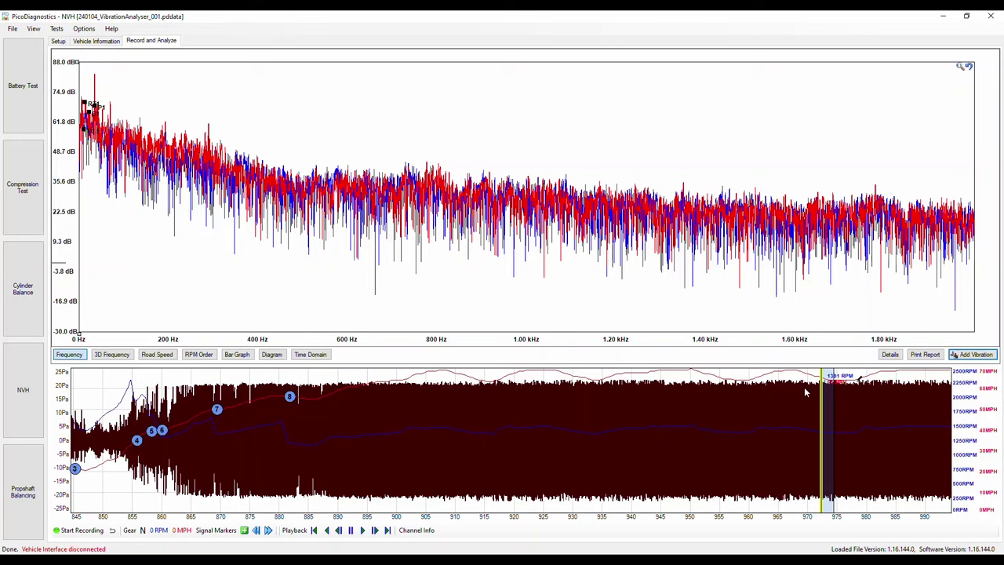
{"action": "mouse_move", "coordinate": [825, 401]}
{"action": "left_mouse_down"}
{"action": "mouse_move", "coordinate": [845, 397]}
{"action": "mouse_move", "coordinate": [835, 401]}
{"action": "left_mouse_up"}
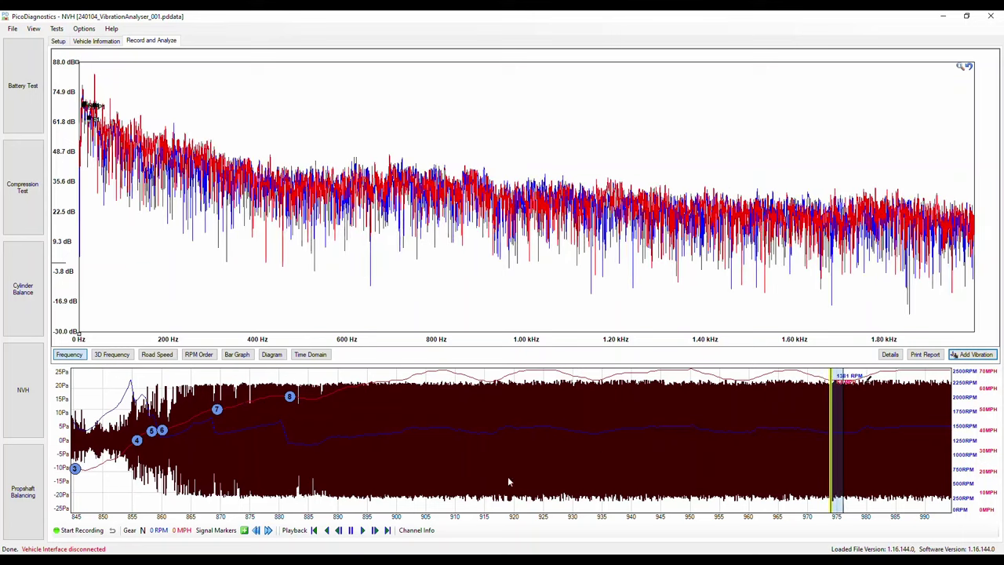
Play the capture, then drag the timeline cursor back to around 957
{"action": "left_click", "coordinate": [361, 530]}
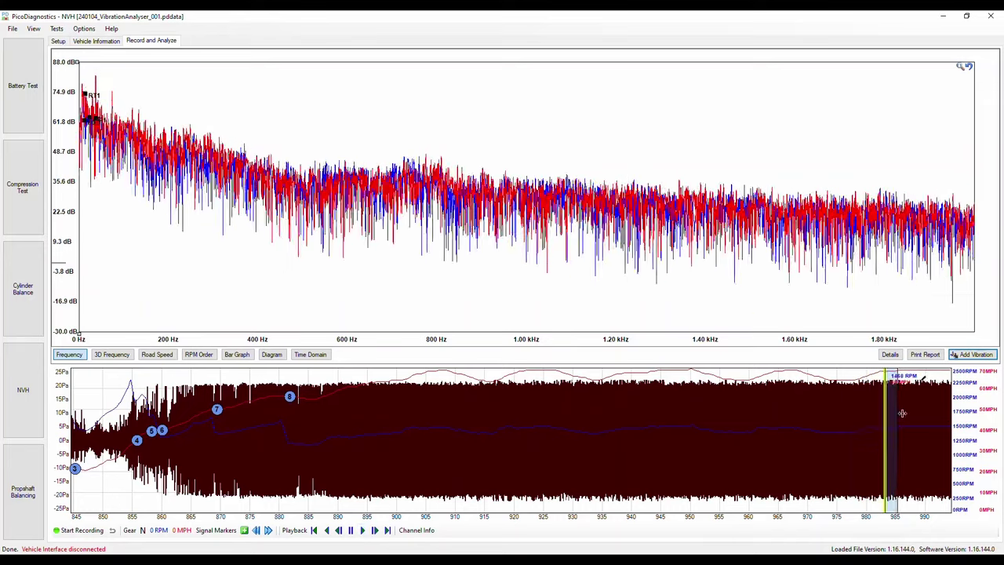
{"action": "left_click_drag", "start_coordinate": [892, 410], "coordinate": [828, 412]}
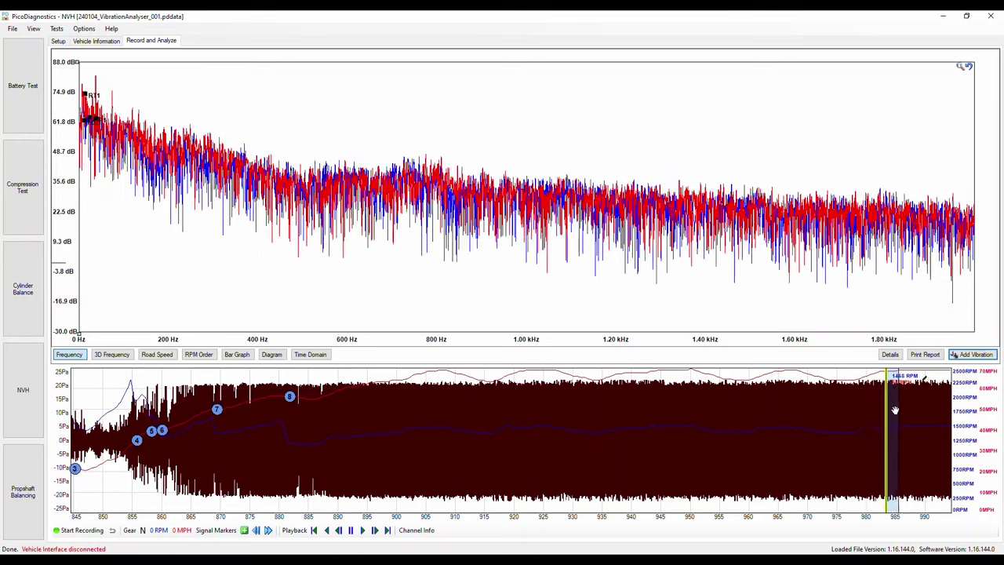
{"action": "left_click_drag", "start_coordinate": [894, 410], "coordinate": [730, 411]}
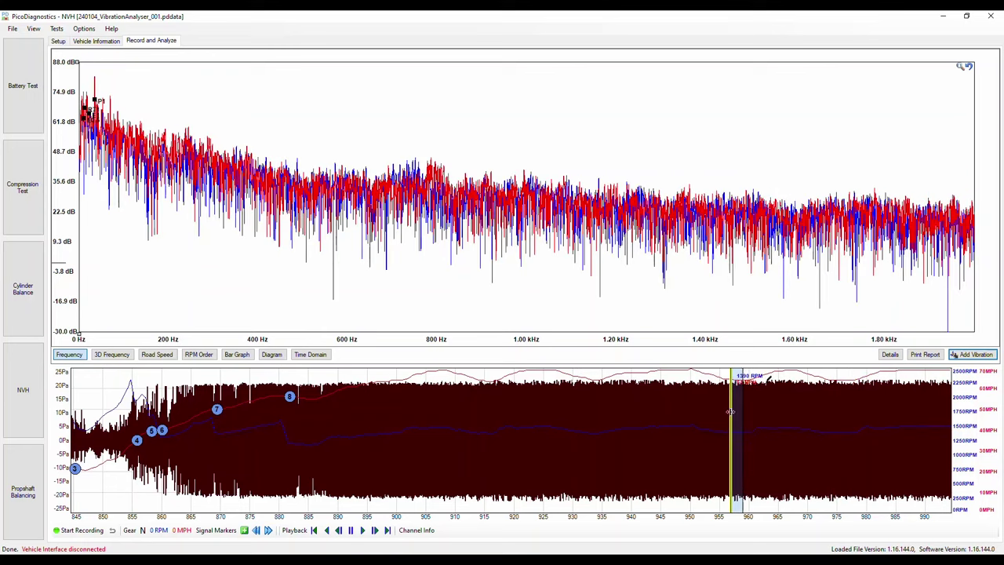
Play and pause the capture, then set the analysis point back to about 977 on the timeline
{"action": "left_click", "coordinate": [364, 530]}
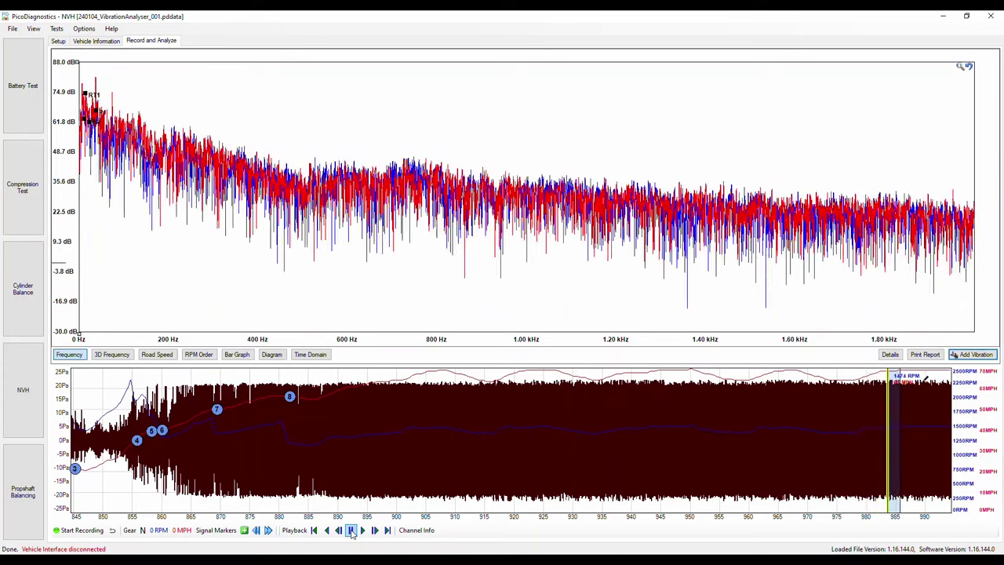
{"action": "left_click", "coordinate": [351, 530]}
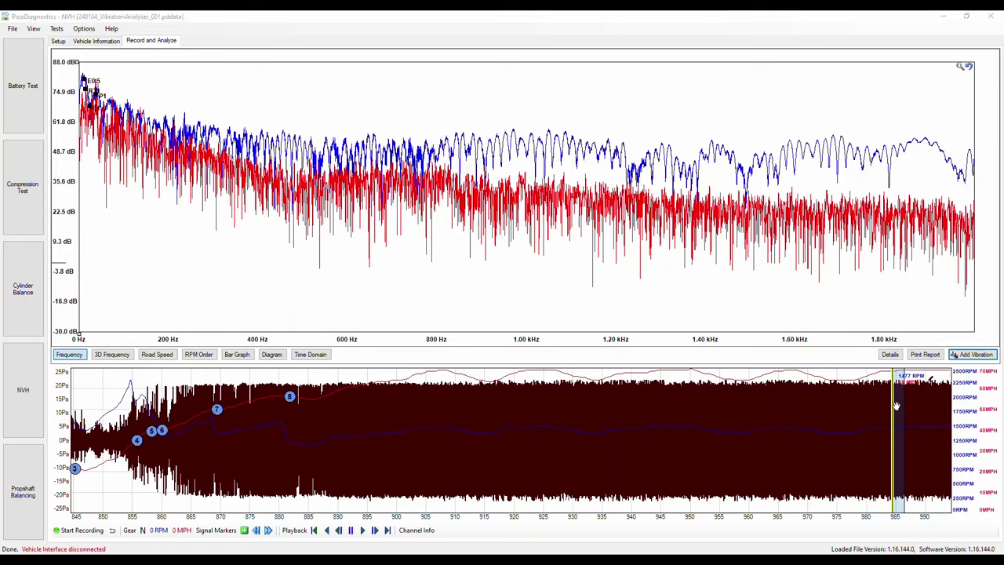
{"action": "left_click_drag", "start_coordinate": [895, 405], "coordinate": [846, 404]}
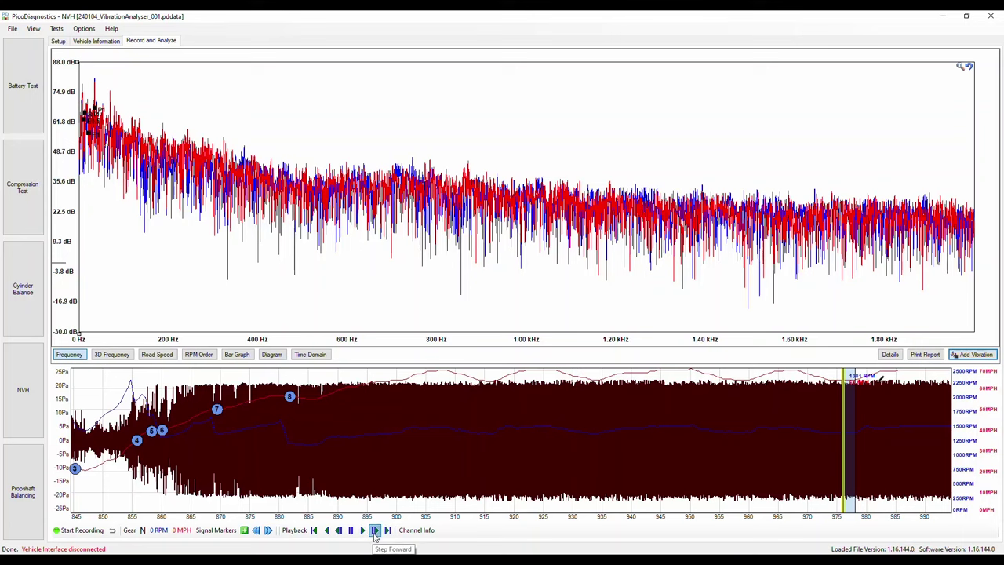
Step forward sixteen frames and back one, reaching about 981 on the timeline near 1486 RPM
{"action": "left_click", "coordinate": [375, 531]}
{"action": "left_click", "coordinate": [375, 531]}
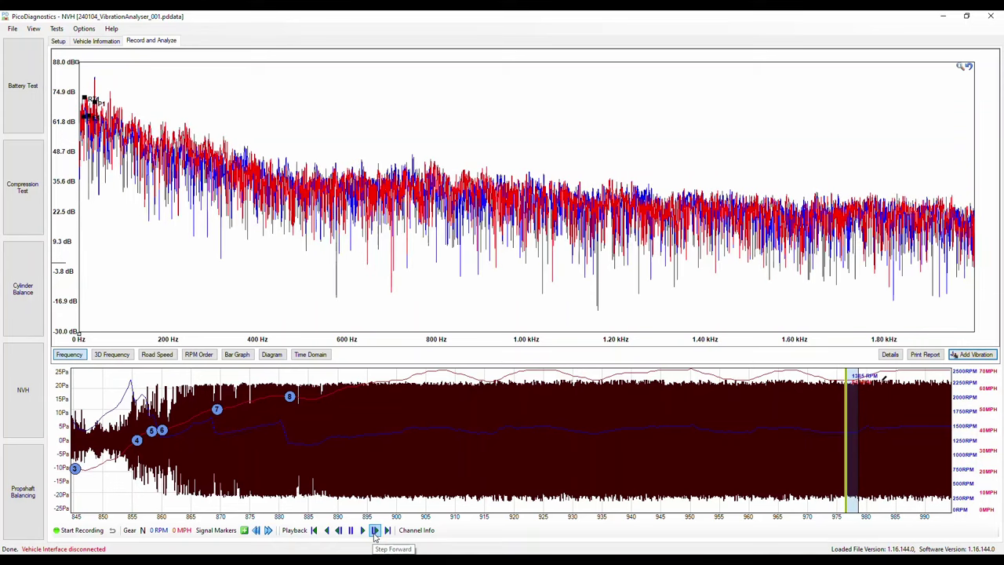
{"action": "left_click", "coordinate": [374, 531]}
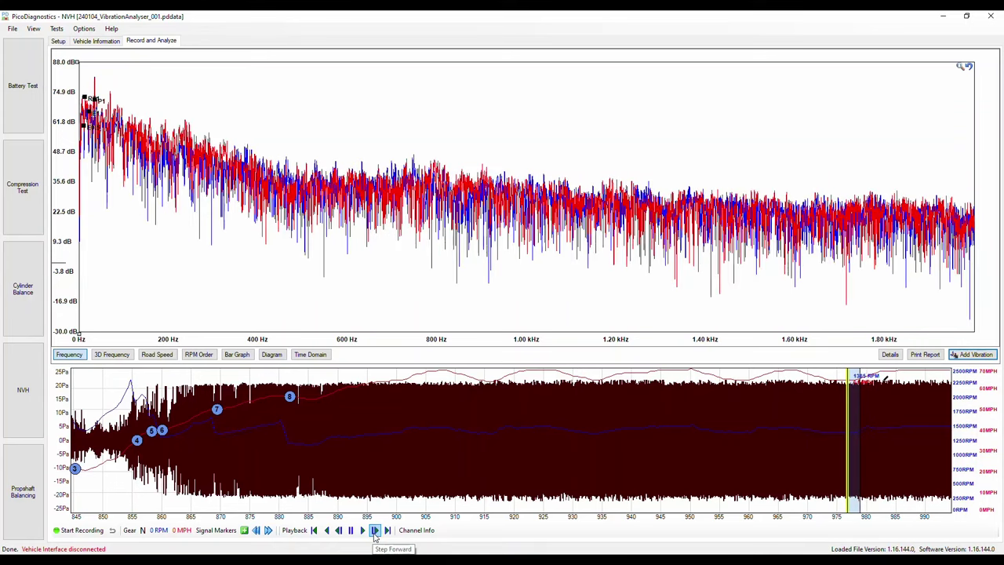
{"action": "left_click", "coordinate": [375, 530]}
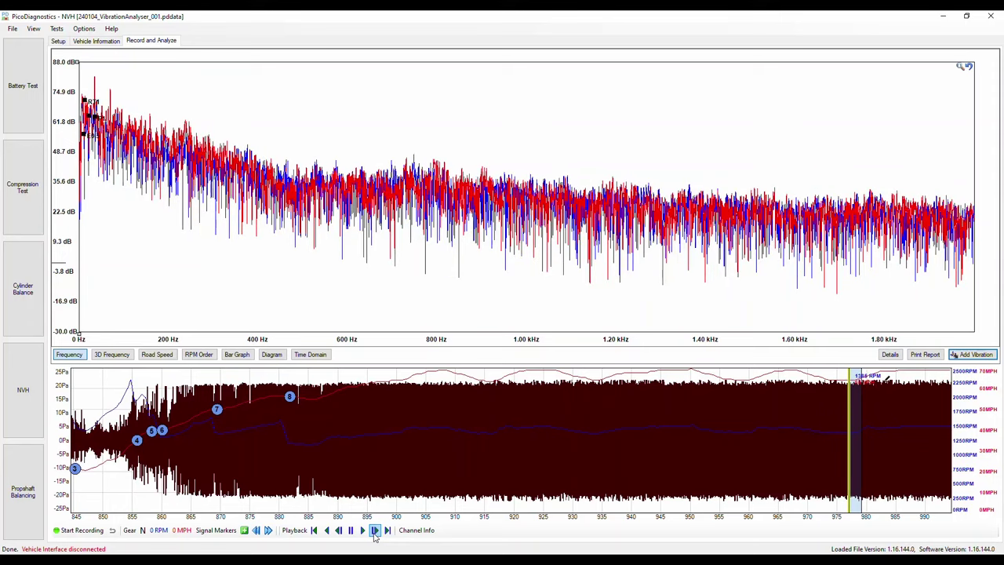
{"action": "left_click", "coordinate": [375, 531]}
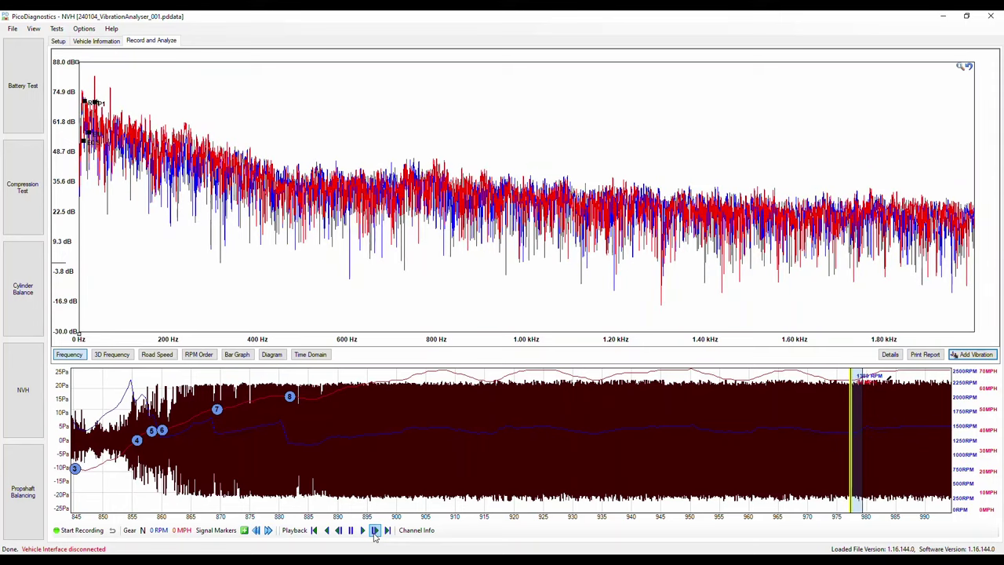
{"action": "left_click", "coordinate": [375, 531]}
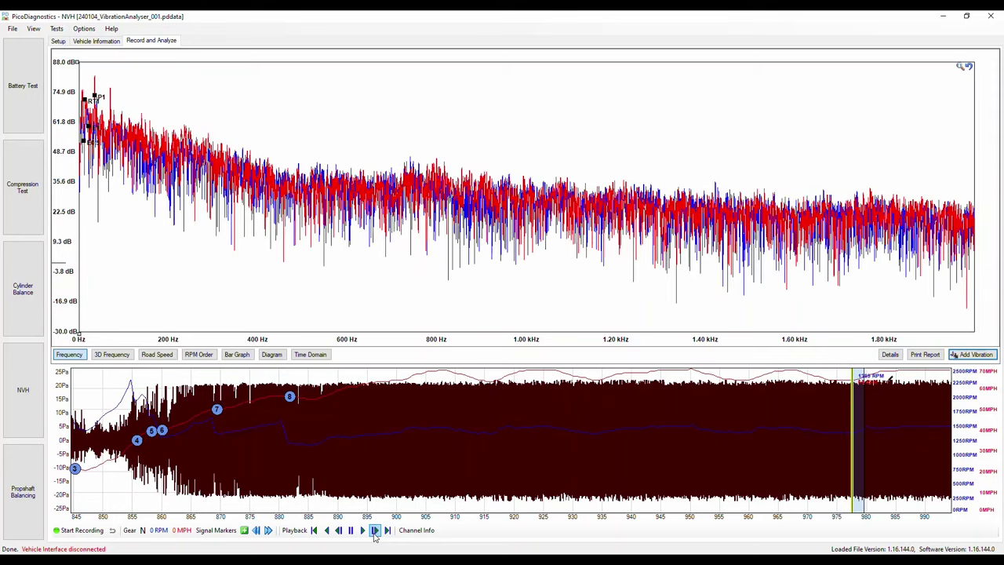
{"action": "left_click", "coordinate": [375, 531]}
{"action": "left_click", "coordinate": [375, 531]}
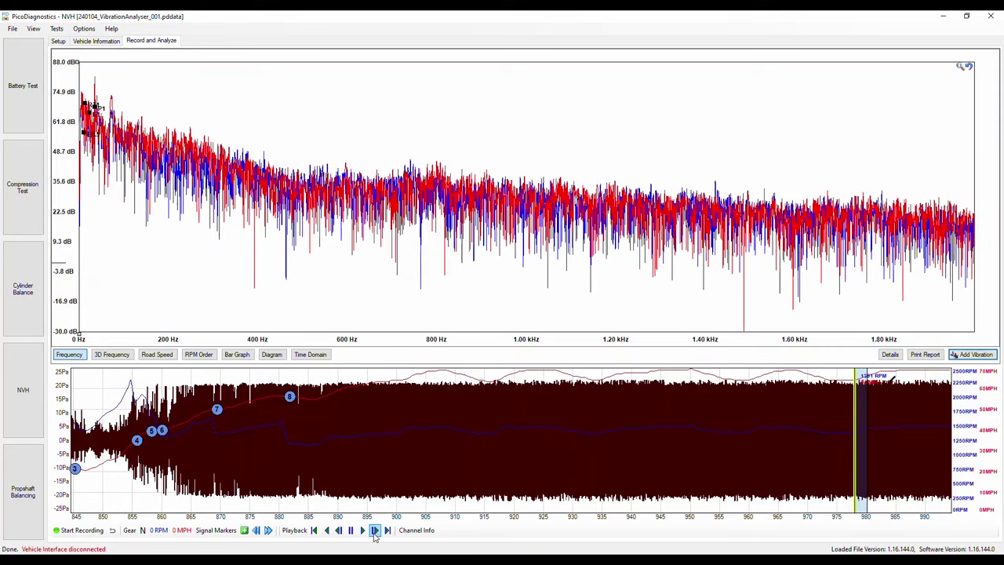
{"action": "left_click", "coordinate": [375, 531]}
{"action": "left_click", "coordinate": [375, 531]}
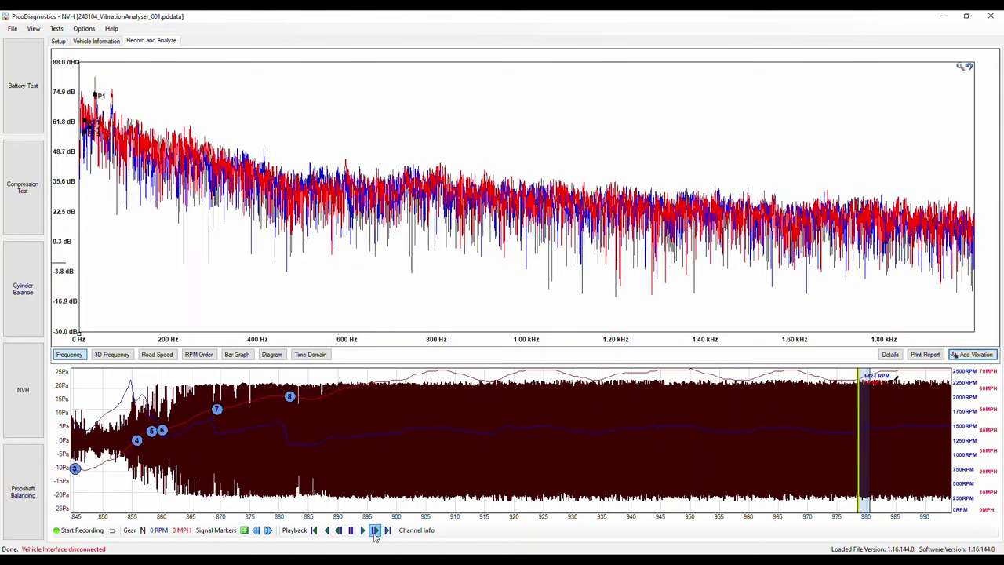
{"action": "left_click", "coordinate": [374, 531]}
{"action": "left_click", "coordinate": [374, 531]}
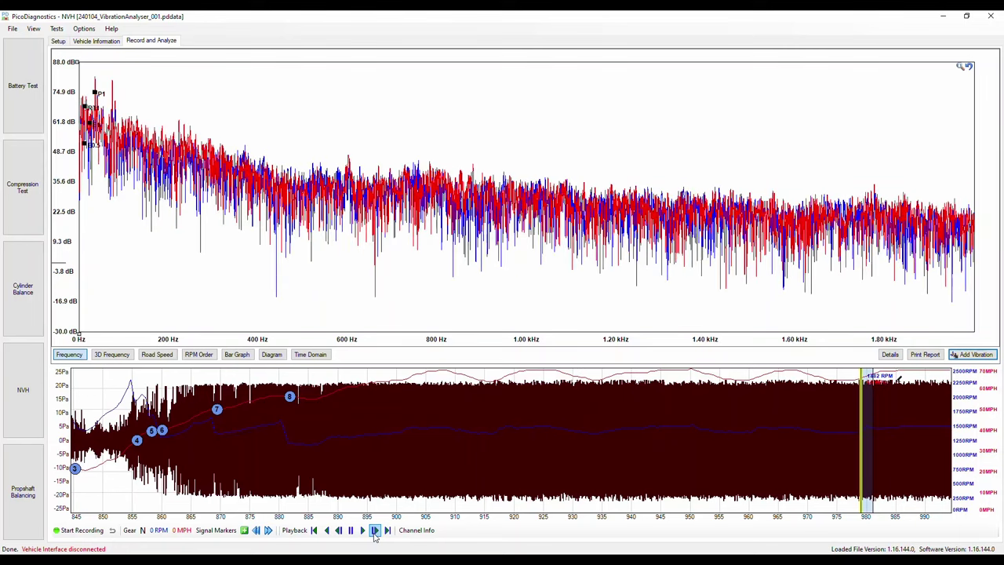
{"action": "left_click", "coordinate": [374, 530]}
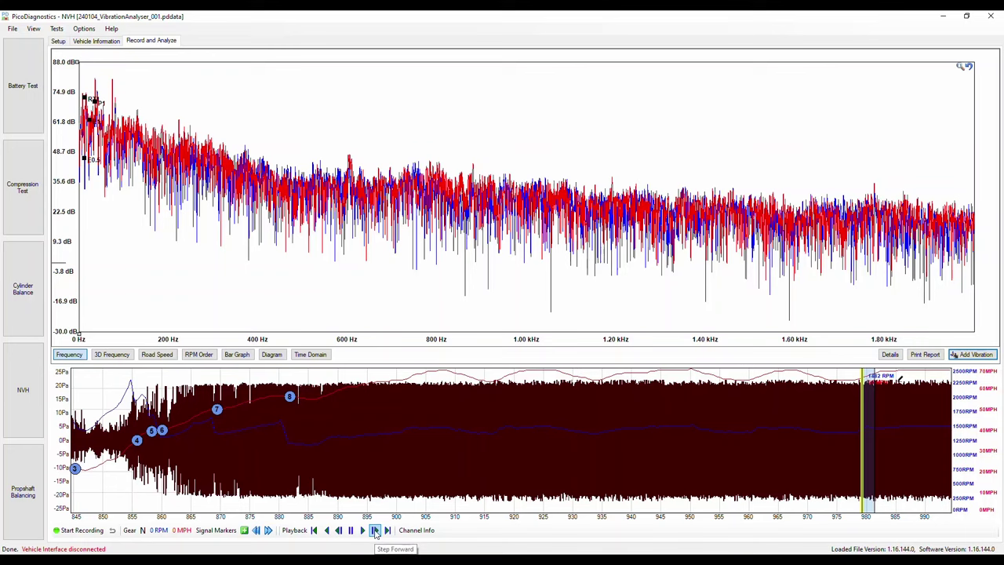
{"action": "left_click", "coordinate": [375, 531]}
{"action": "left_click", "coordinate": [375, 531]}
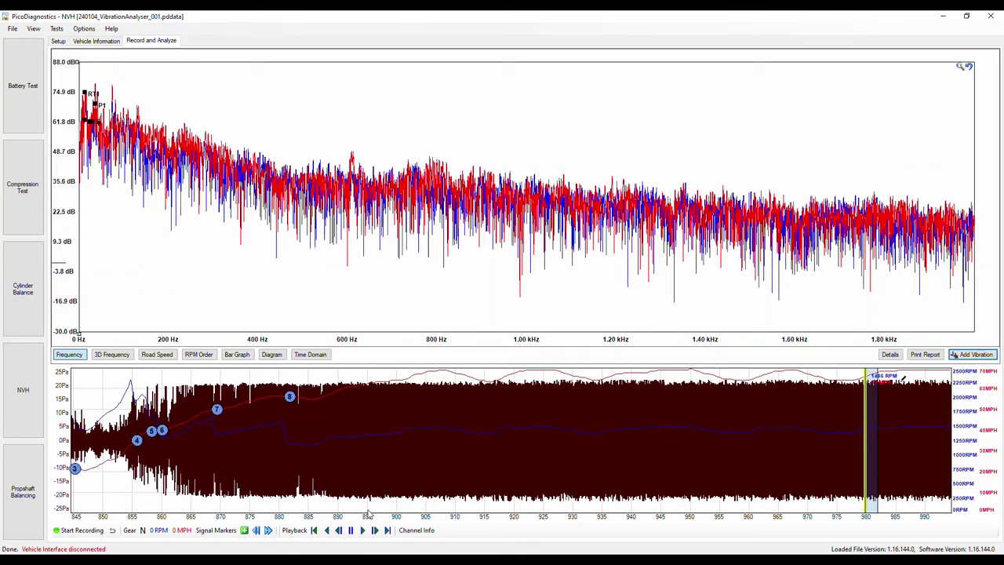
{"action": "left_click", "coordinate": [374, 530]}
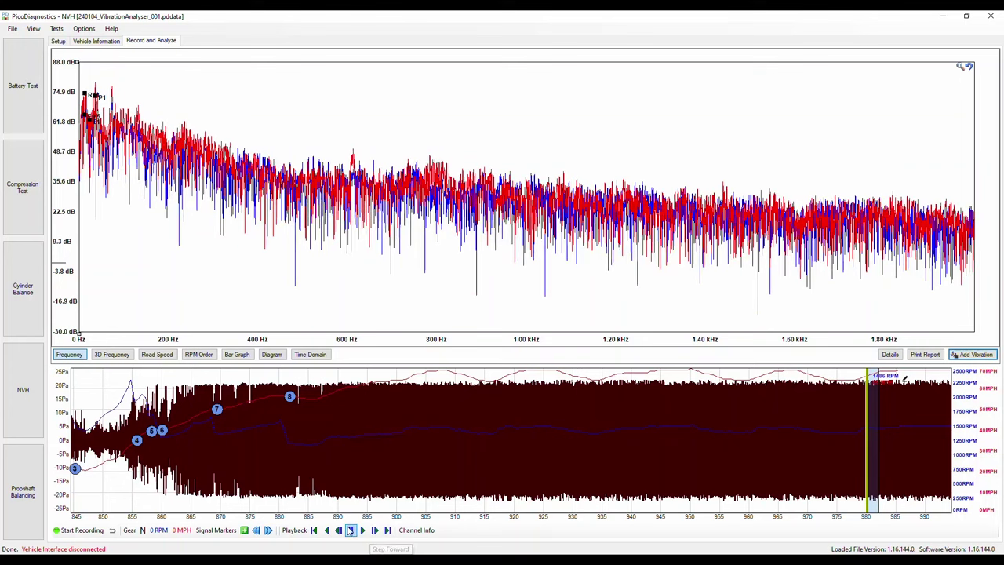
{"action": "left_click", "coordinate": [342, 531]}
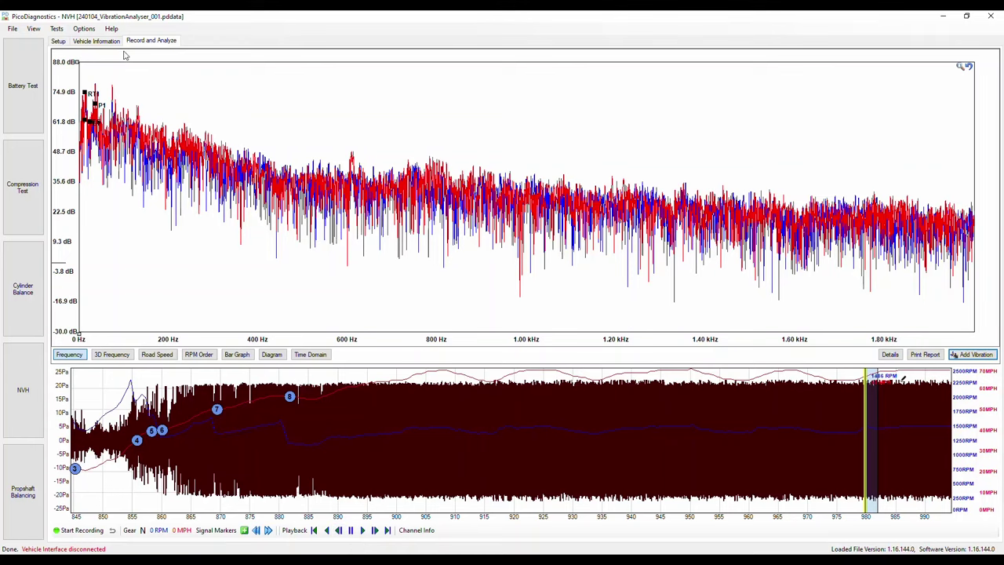
Place a level ruler at 48.9 dB and zoom the spectrum to about 480–700 Hz
{"action": "left_click_drag", "start_coordinate": [74, 62], "coordinate": [76, 152]}
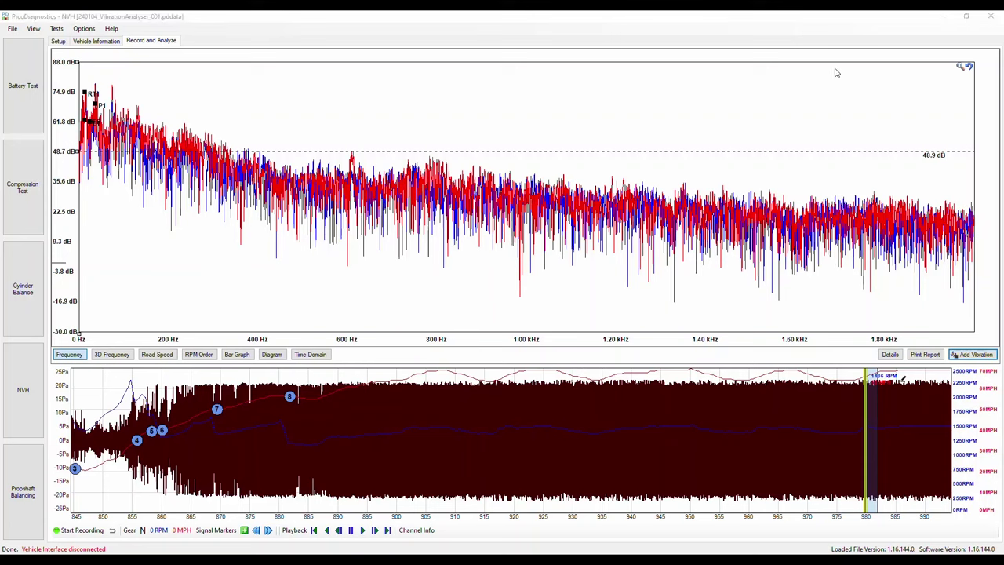
{"action": "left_click", "coordinate": [960, 67]}
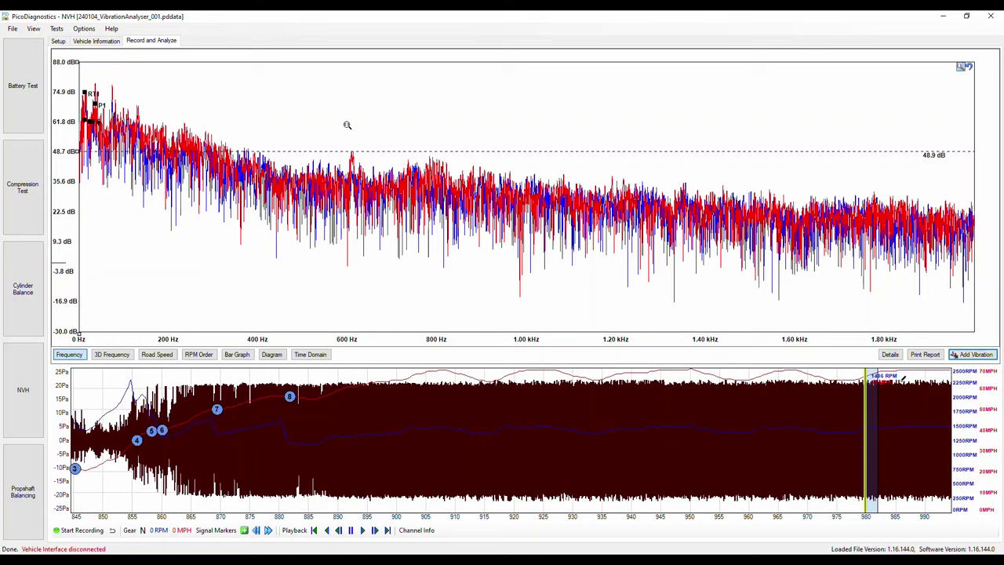
{"action": "left_click_drag", "start_coordinate": [294, 66], "coordinate": [396, 332]}
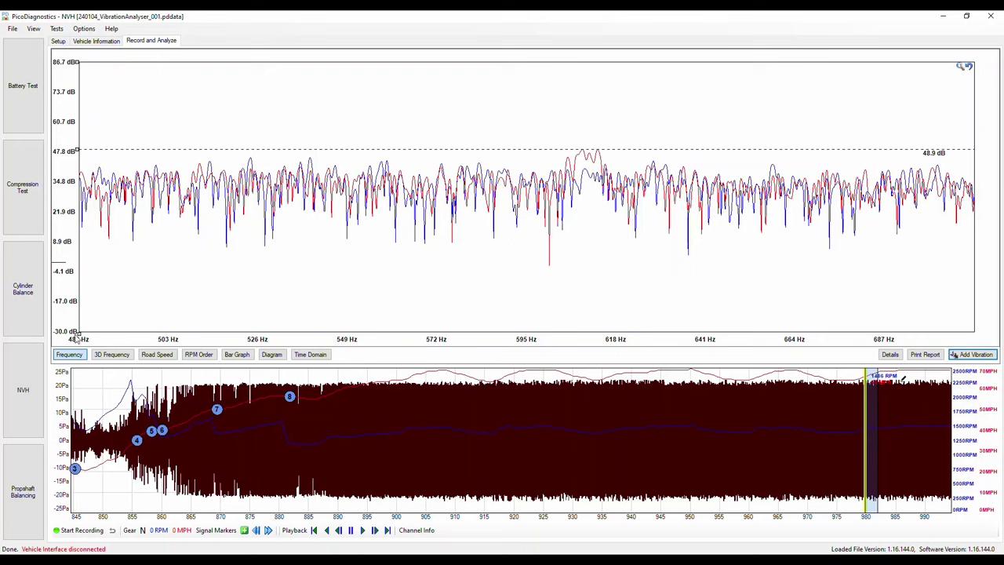
Mark the 609 Hz peak with a frequency ruler and add a 40.3 dB level ruler, 8.6 dB below
{"action": "left_click_drag", "start_coordinate": [79, 332], "coordinate": [582, 315]}
{"action": "left_click_drag", "start_coordinate": [76, 62], "coordinate": [92, 170]}
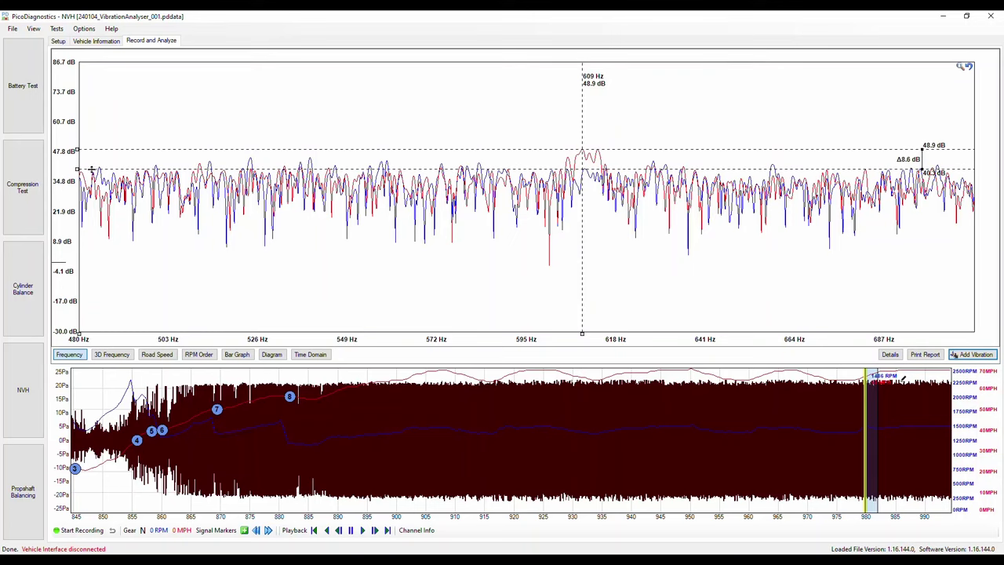